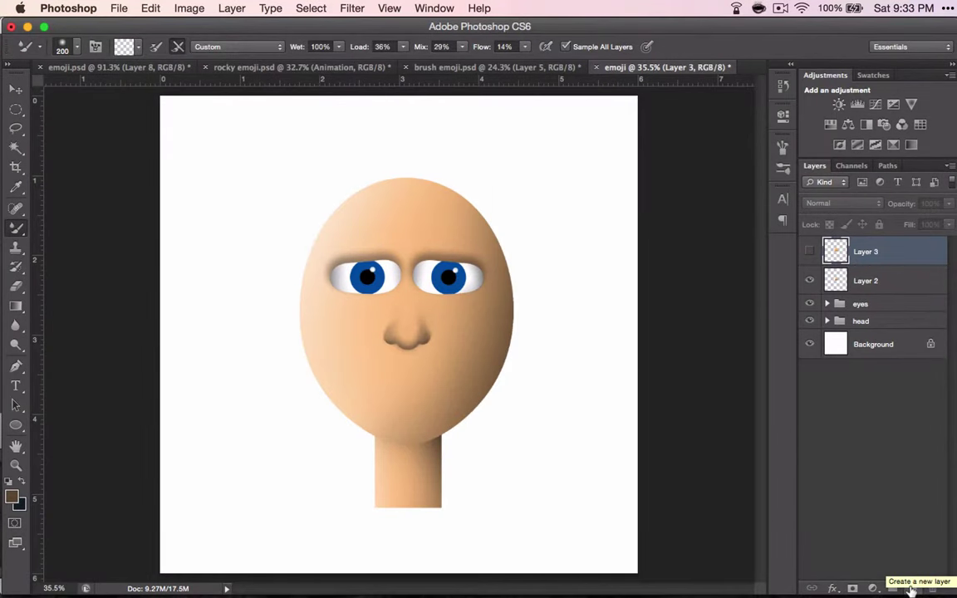
Step: Add empty Layer 4, then view the rocky emoji and finished girl emoji references
click(911, 588)
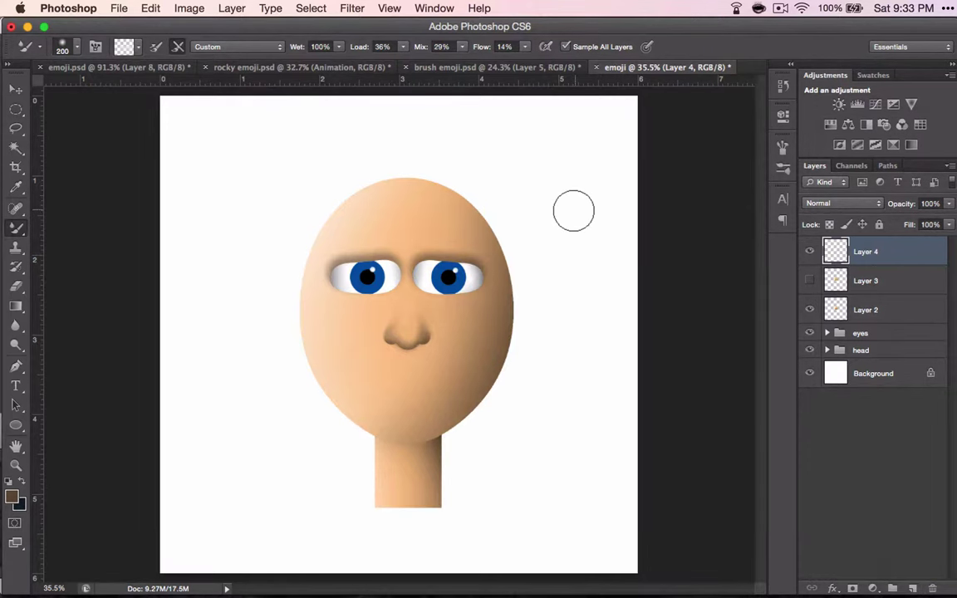
click(363, 69)
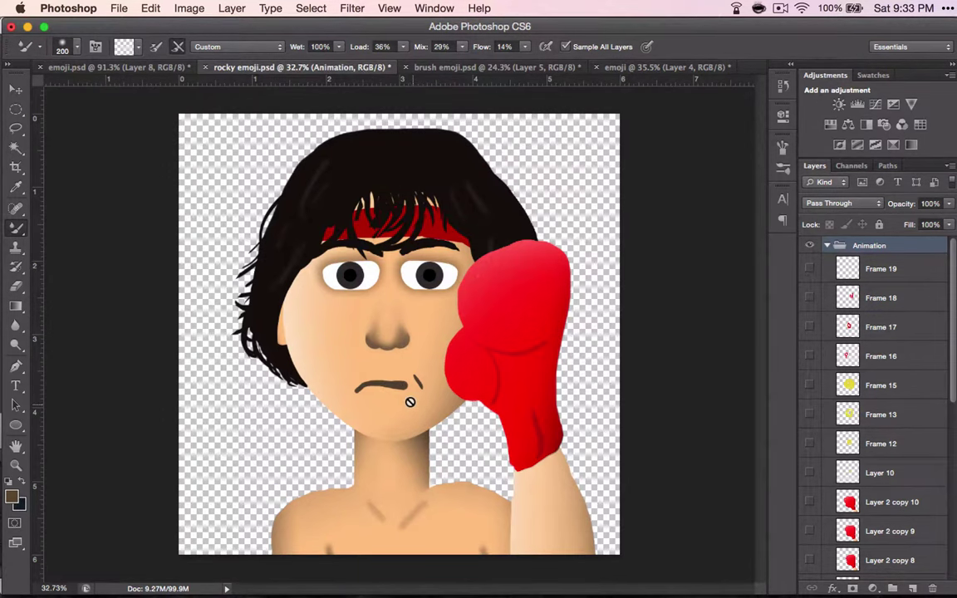
click(119, 68)
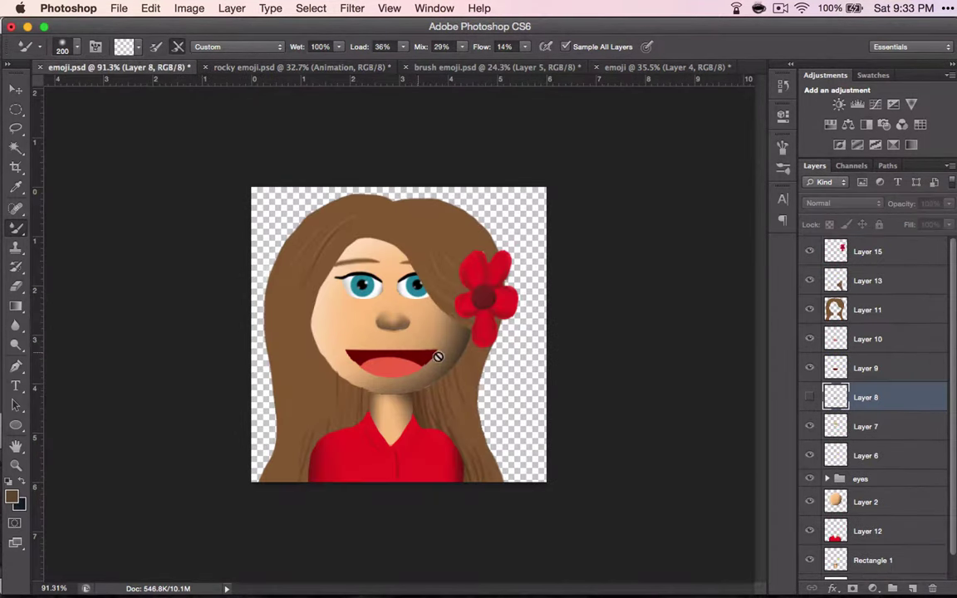
Step: Back on the bald head, set brush size to about 700 and the foreground colour to red
click(640, 69)
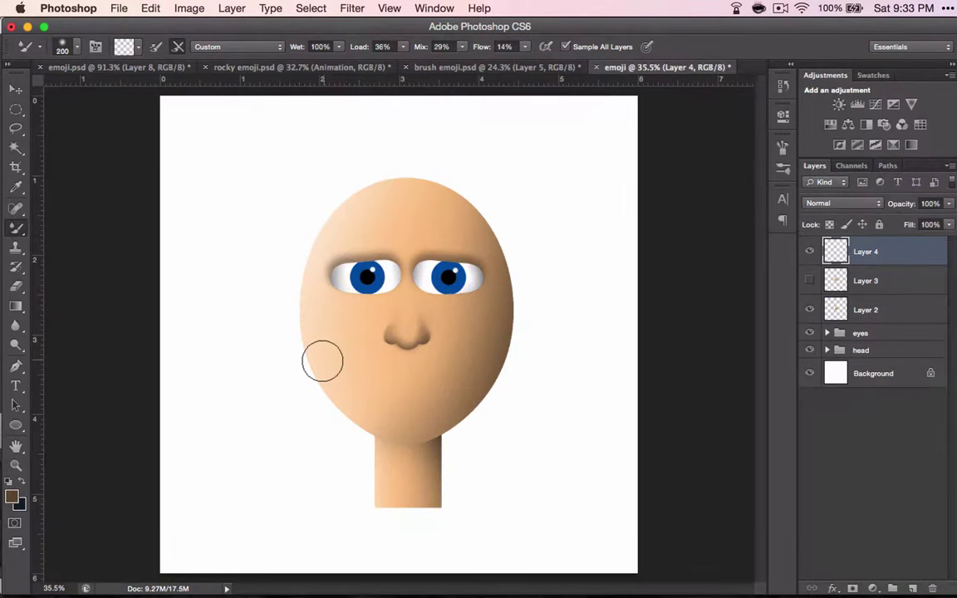
key(bracketright)
key(bracketright)
key(bracketright)
key(bracketright)
key(bracketright)
key(bracketright)
key(bracketright)
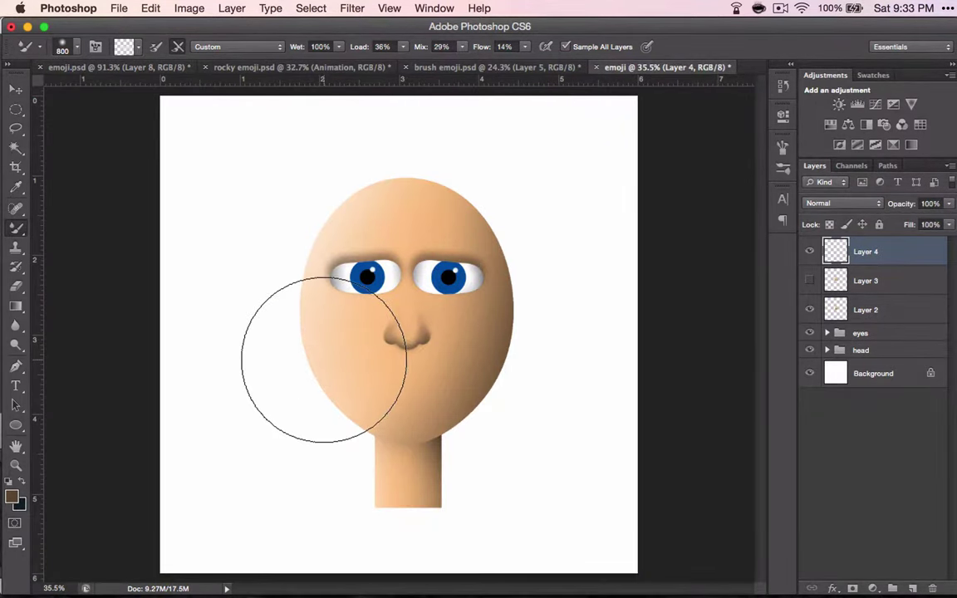
key(bracketleft)
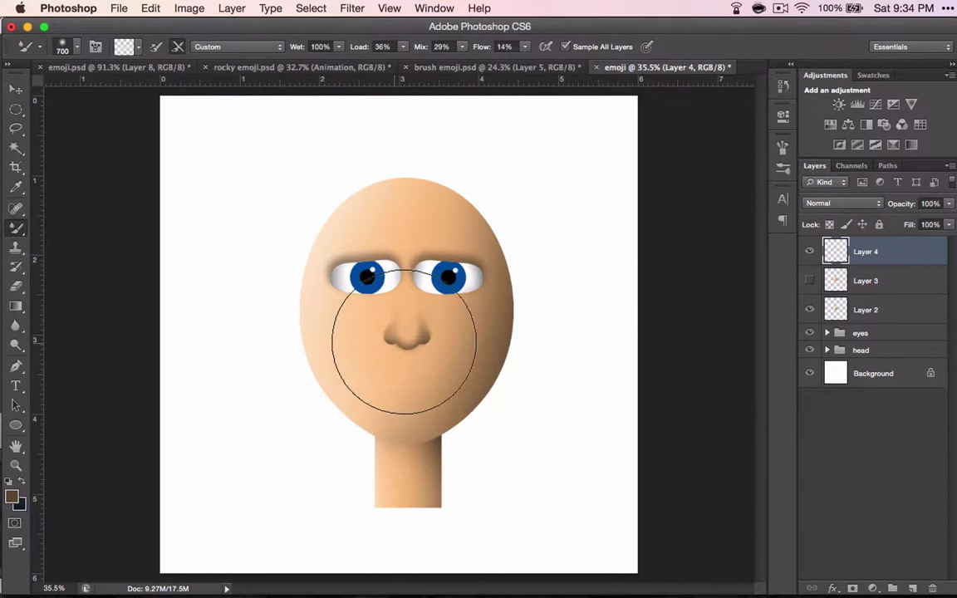
click(11, 497)
click(741, 353)
click(691, 225)
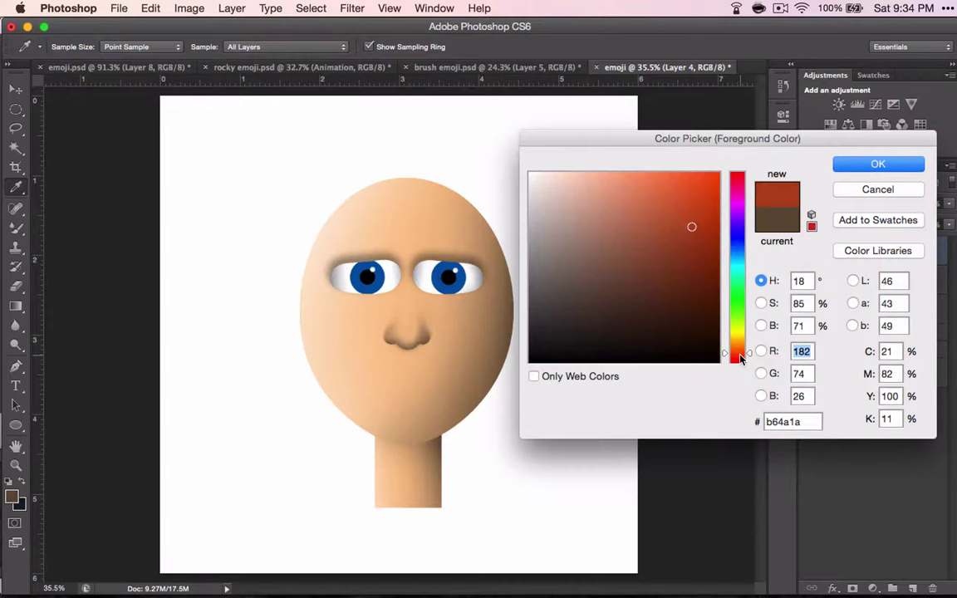
drag(740, 354, 740, 358)
click(859, 168)
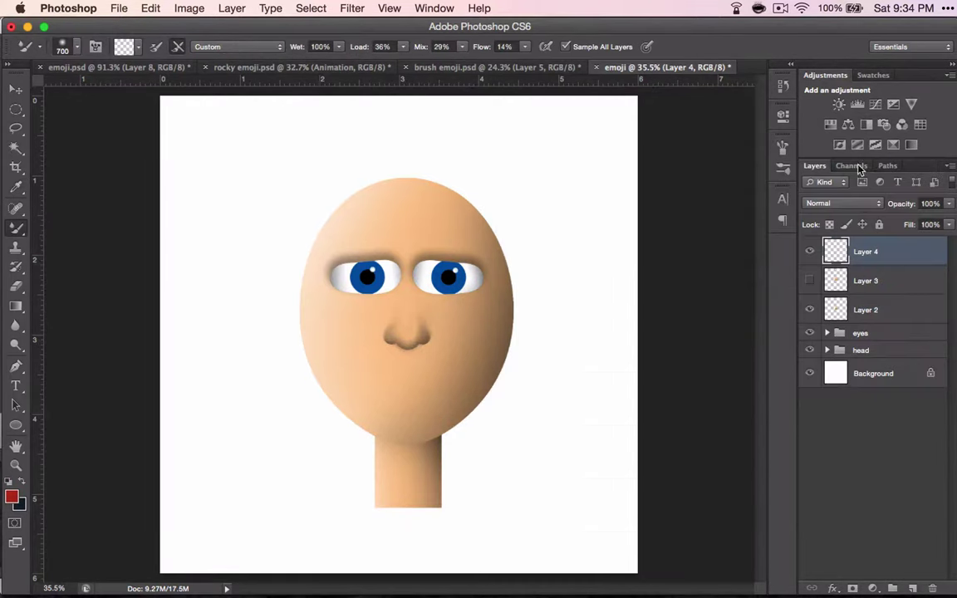
Step: With the Brush Tool at 100% flow, paint a solid red circle over the nose
right_click(13, 231)
click(86, 221)
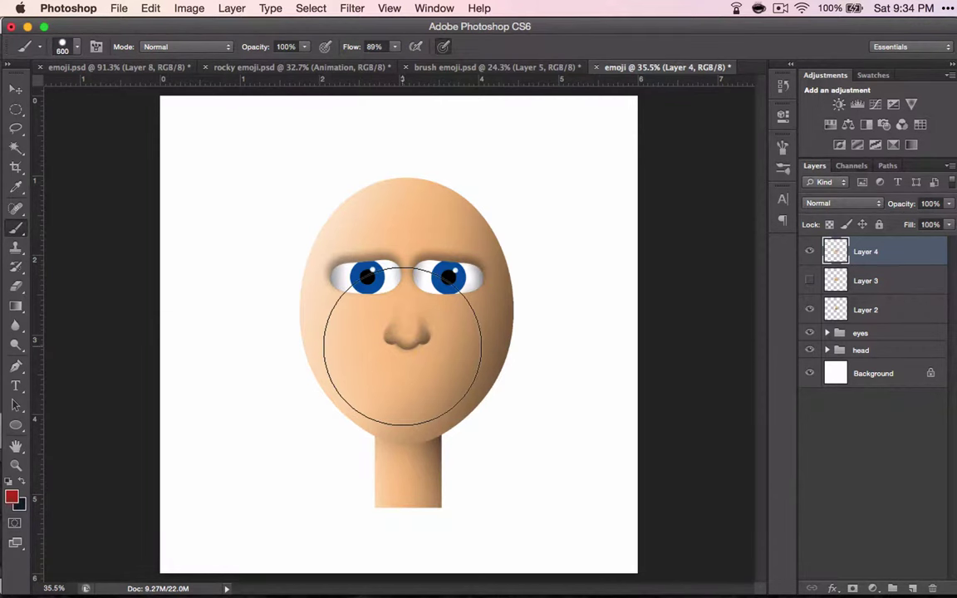
key(bracketleft)
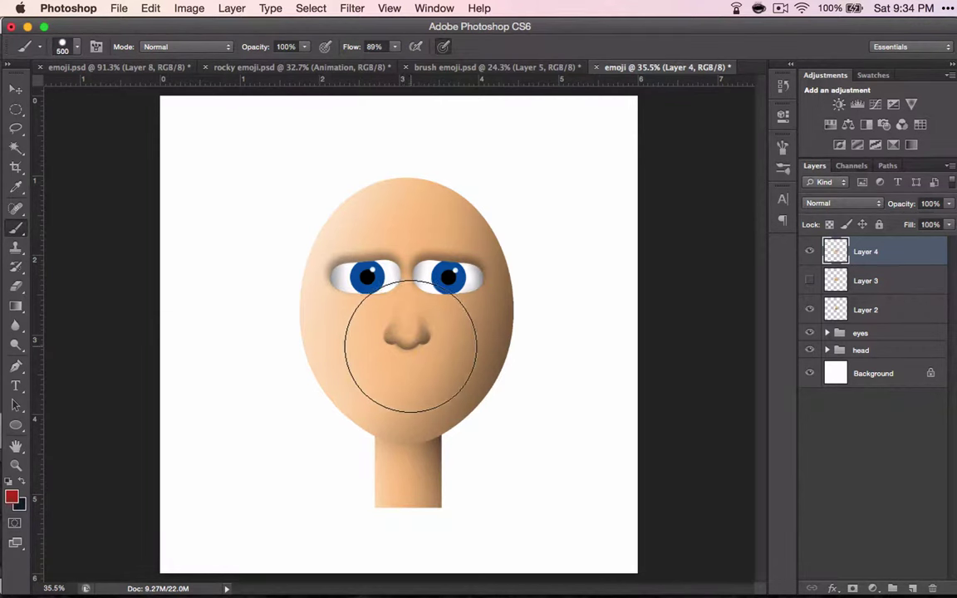
click(408, 345)
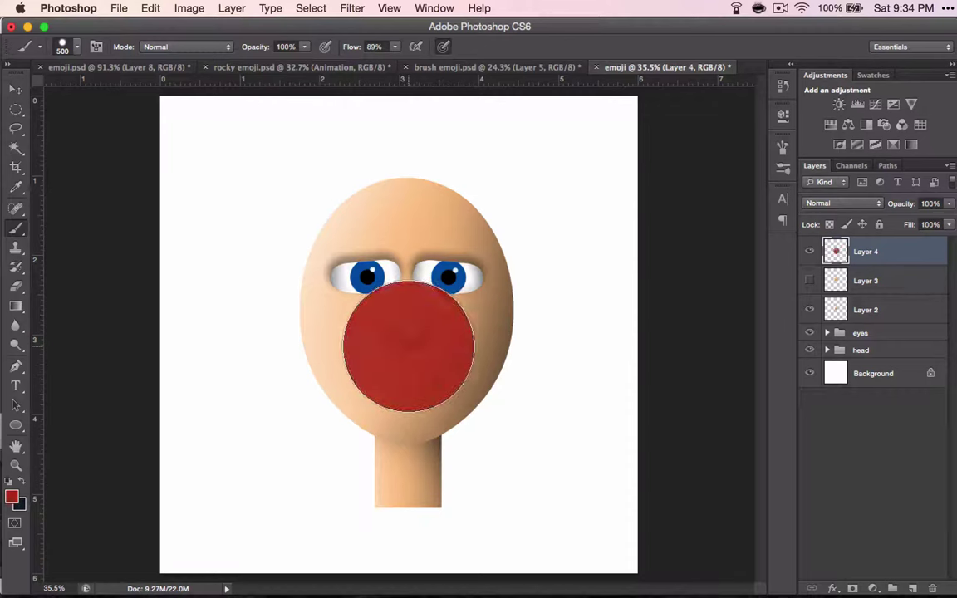
key(super+z)
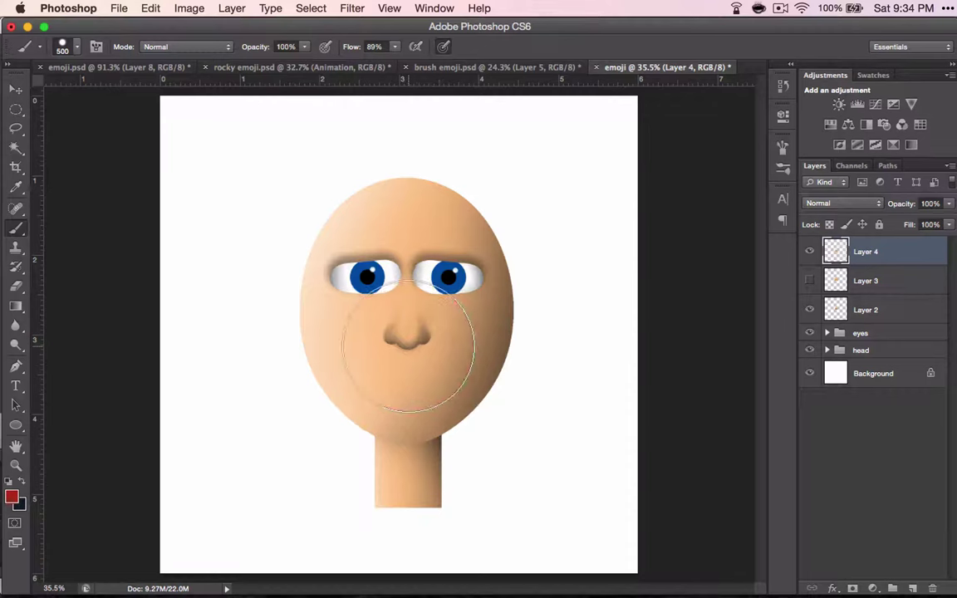
click(396, 47)
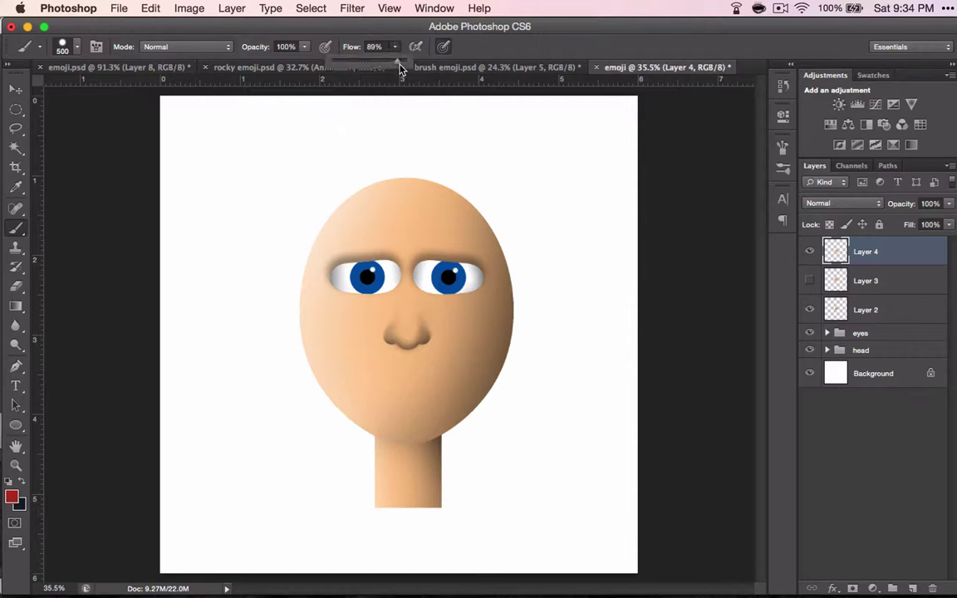
drag(400, 68, 422, 64)
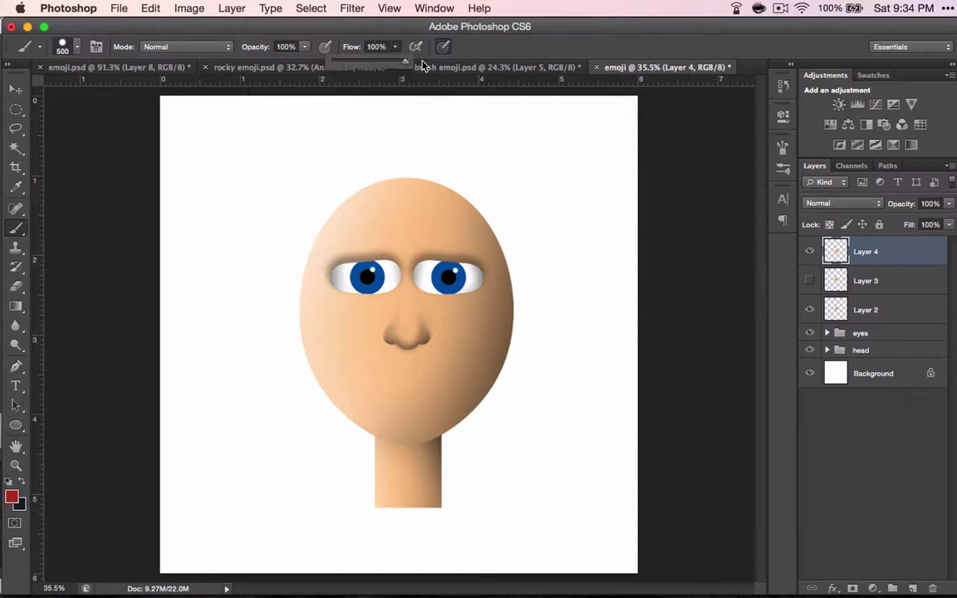
click(409, 347)
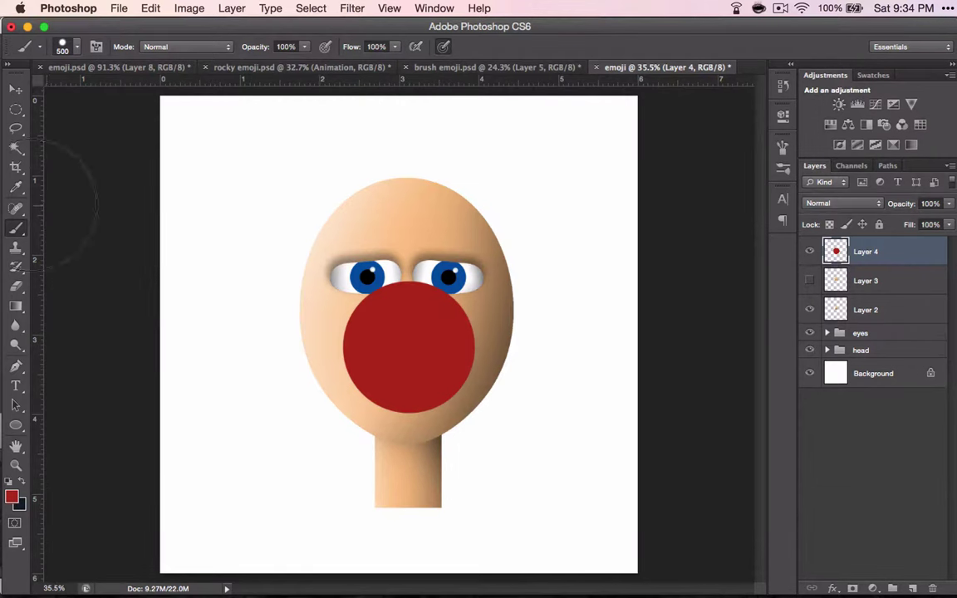
Step: Erase the red circle's top with a size 400 eraser, leaving a mouth shape
click(16, 287)
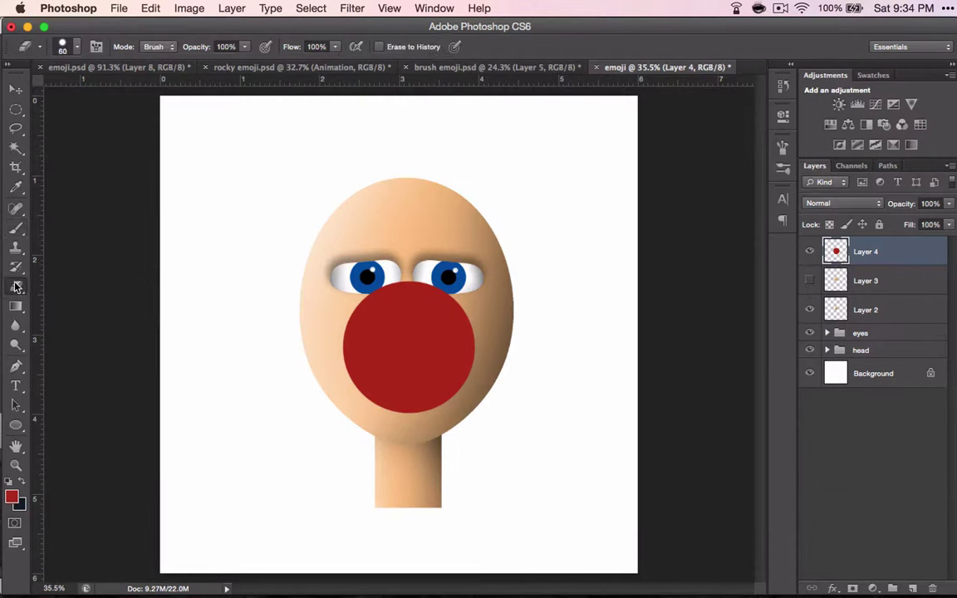
key(bracketright)
key(bracketright)
key(bracketright)
key(bracketright)
key(bracketright)
key(bracketright)
key(bracketright)
key(bracketright)
key(bracketright)
key(bracketright)
key(bracketright)
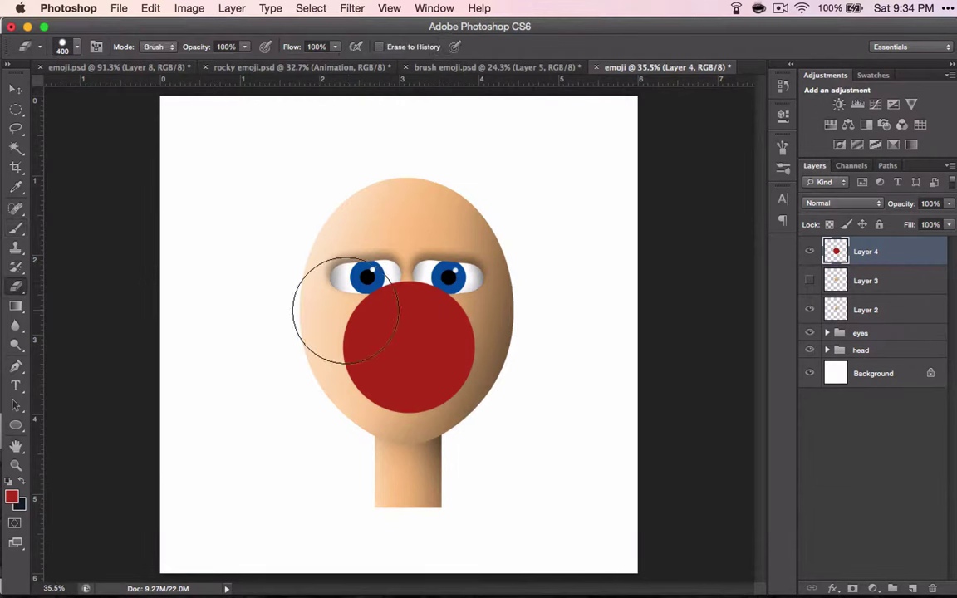
mouse_move(345, 309)
mouse_down()
mouse_move(515, 291)
mouse_move(309, 333)
mouse_move(427, 327)
mouse_move(503, 296)
mouse_move(459, 303)
mouse_move(712, 266)
mouse_up()
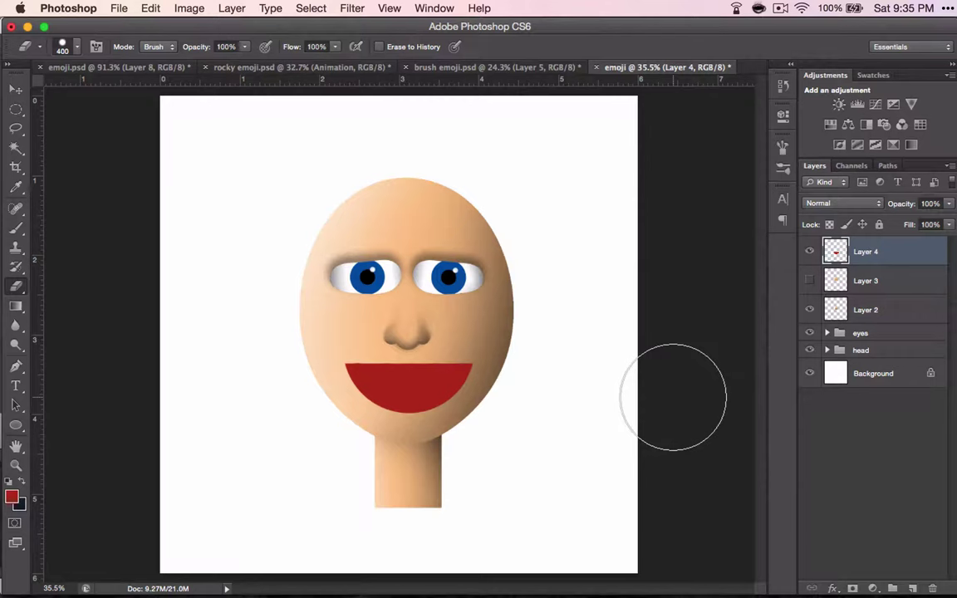
Step: Select the mouth and paint a pink tongue with a size 400 brush
key(w)
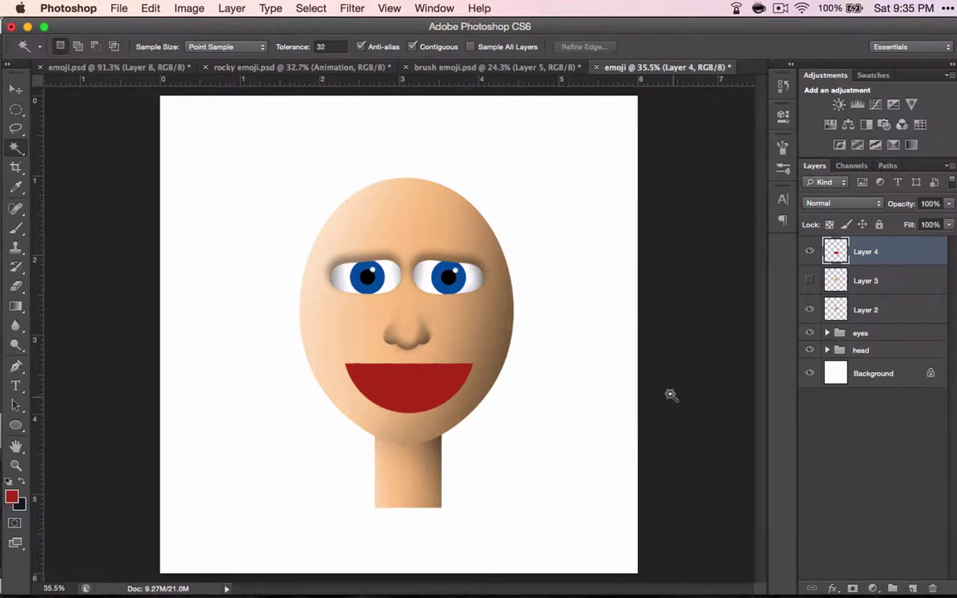
click(407, 397)
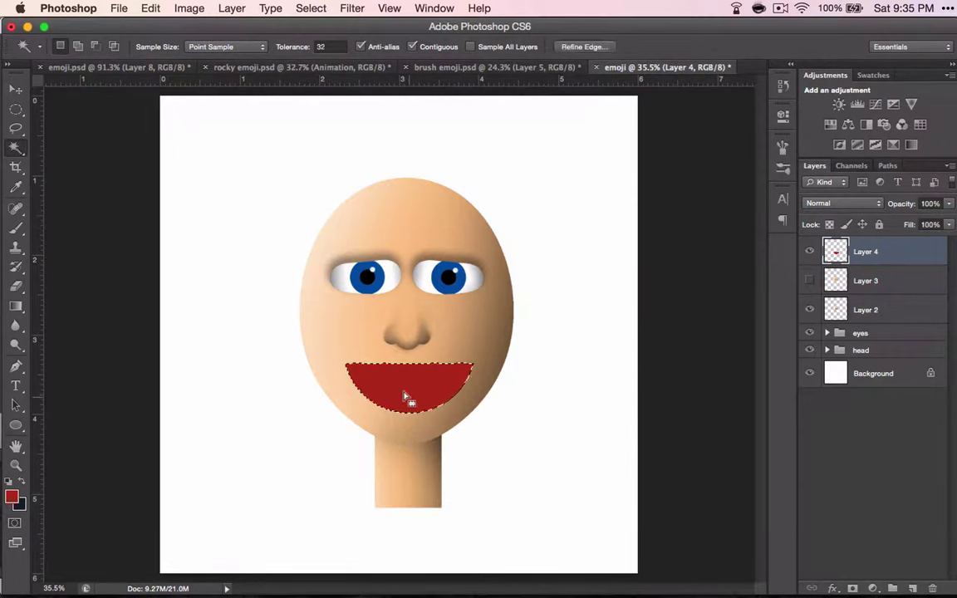
click(12, 497)
click(605, 226)
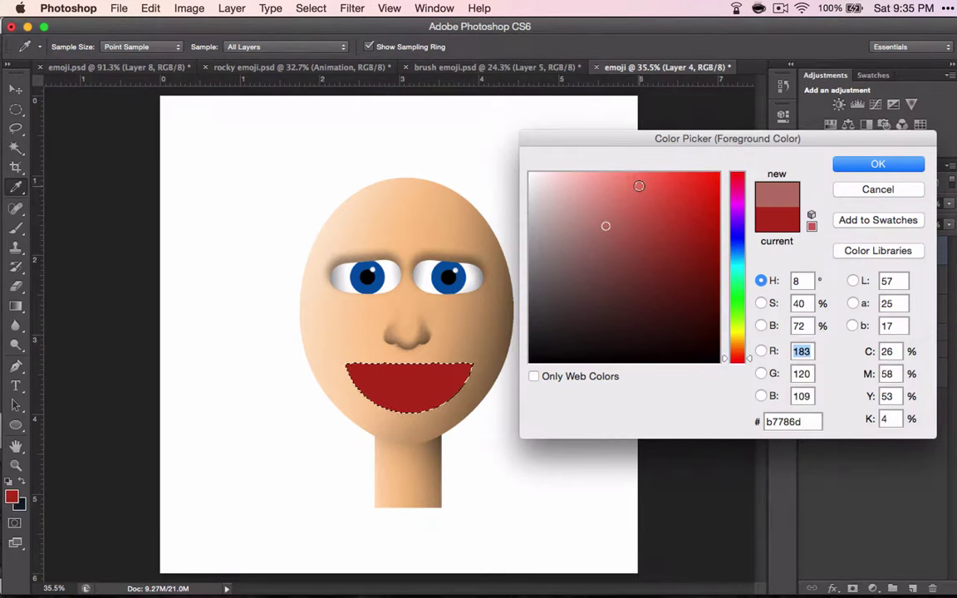
click(639, 188)
click(877, 163)
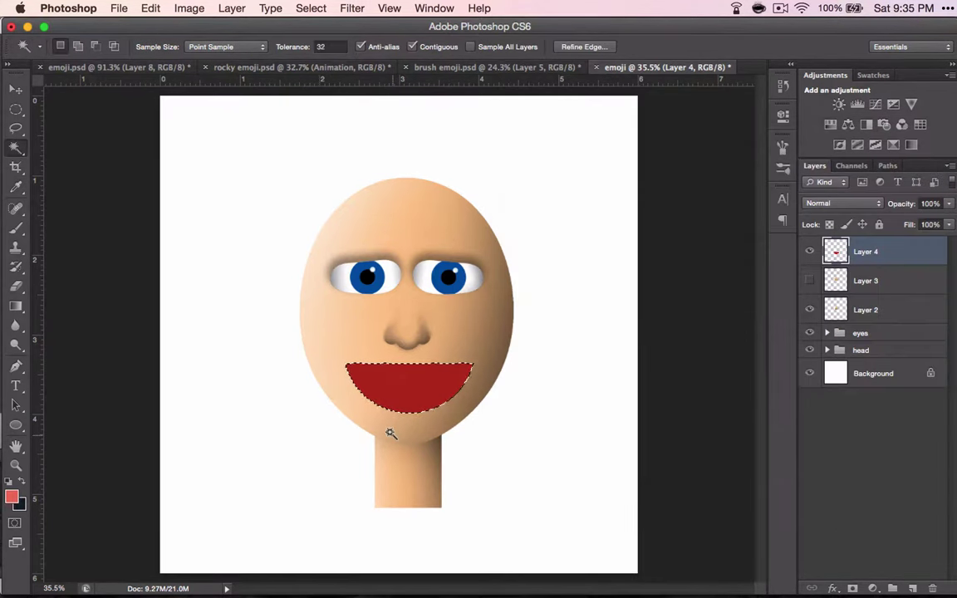
key(b)
key(bracketleft)
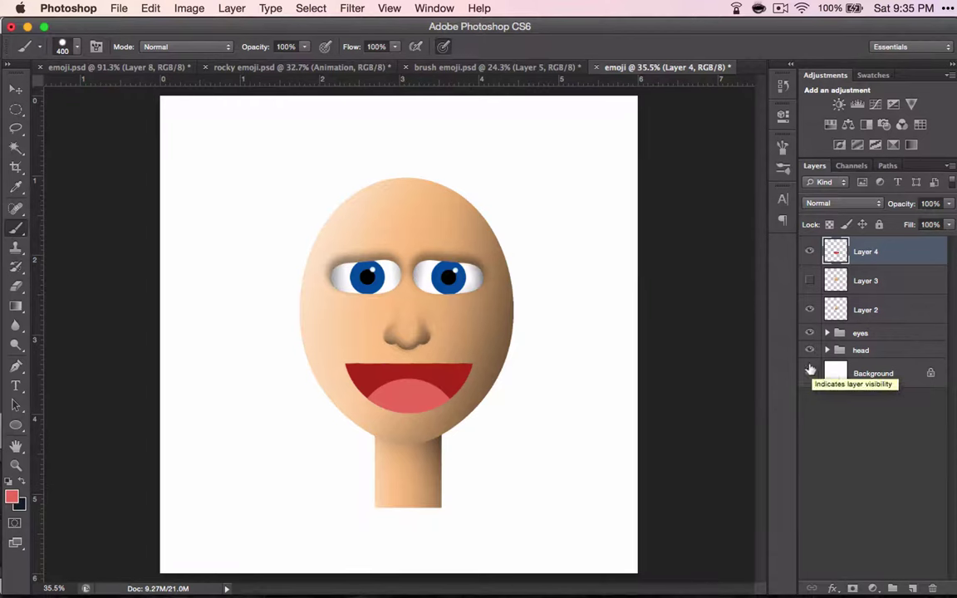
Step: Shade the dark red part of the mouth with a gradient, then deselect
key(w)
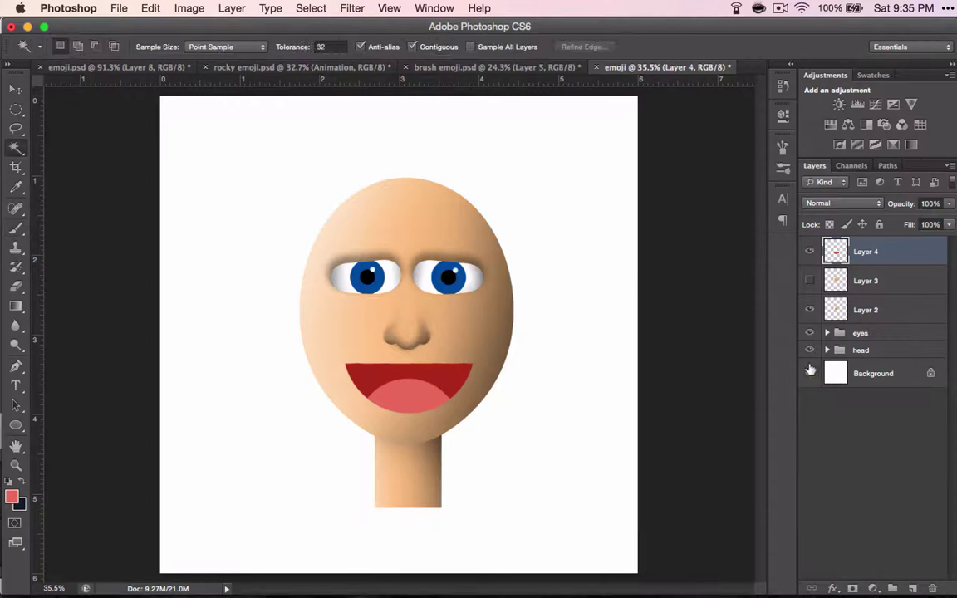
click(447, 382)
key(g)
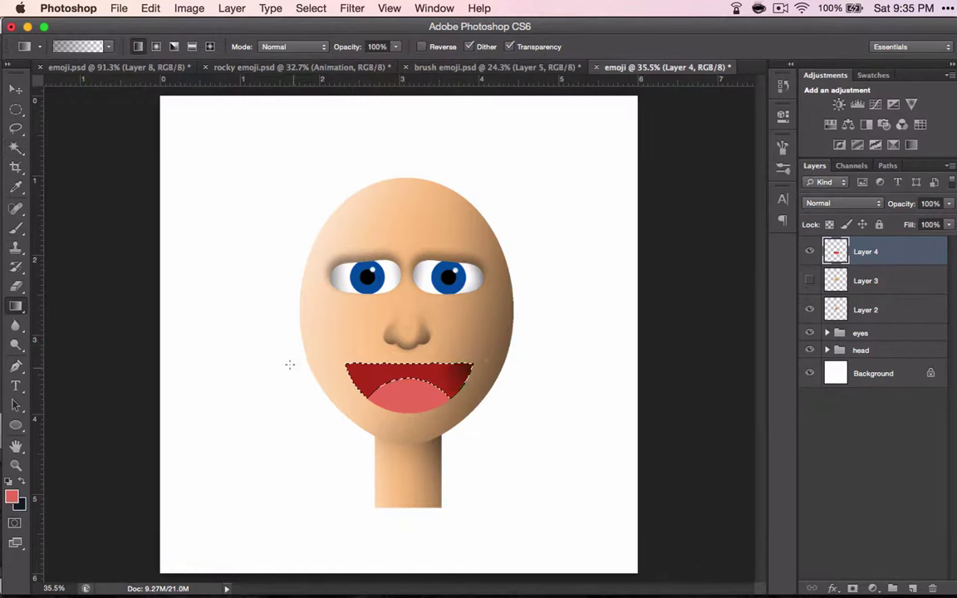
drag(293, 367, 368, 381)
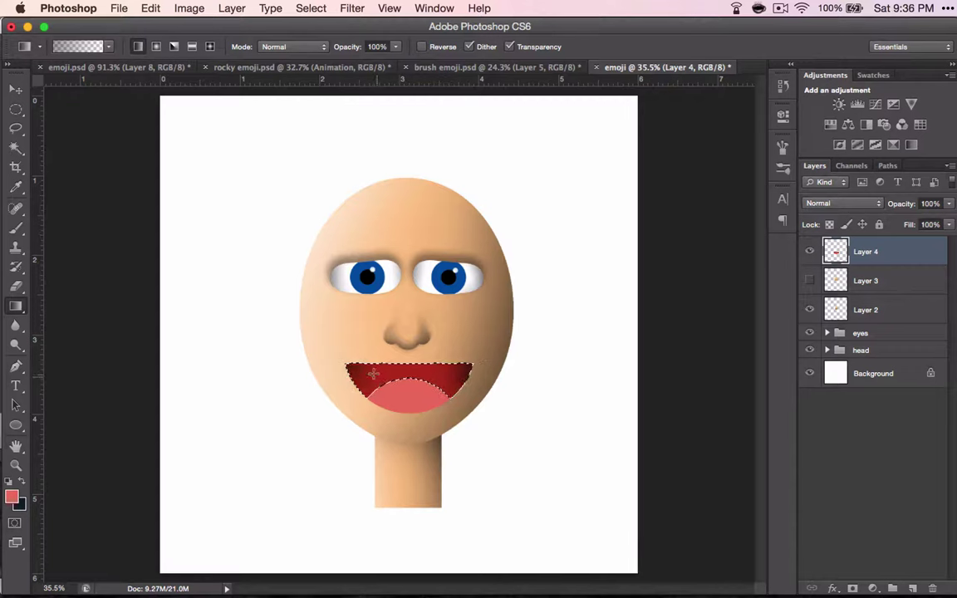
key(ctrl+d)
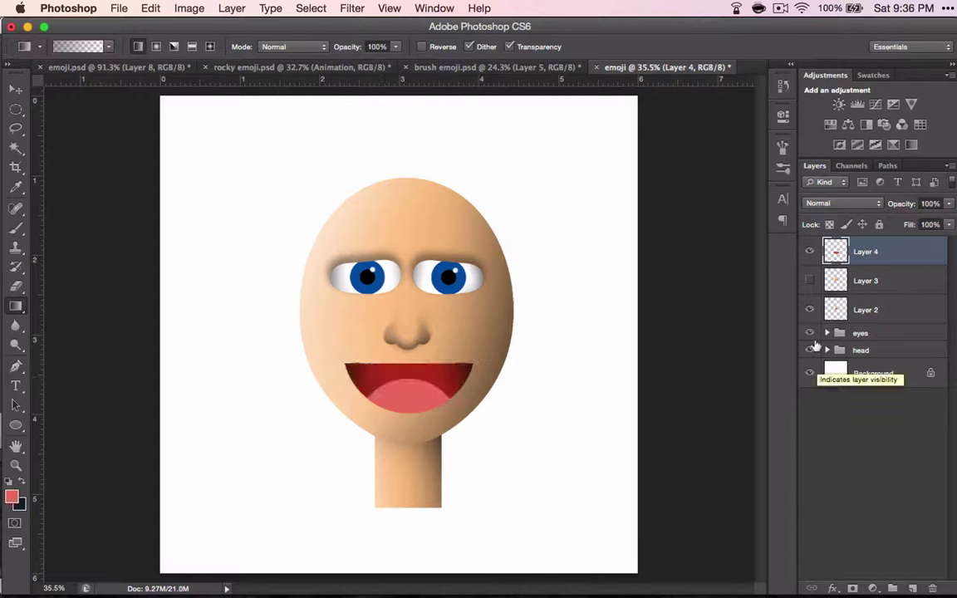
Step: Hide Layer 4's mouth and sample dark brown #654f36 from the neck as foreground
click(808, 251)
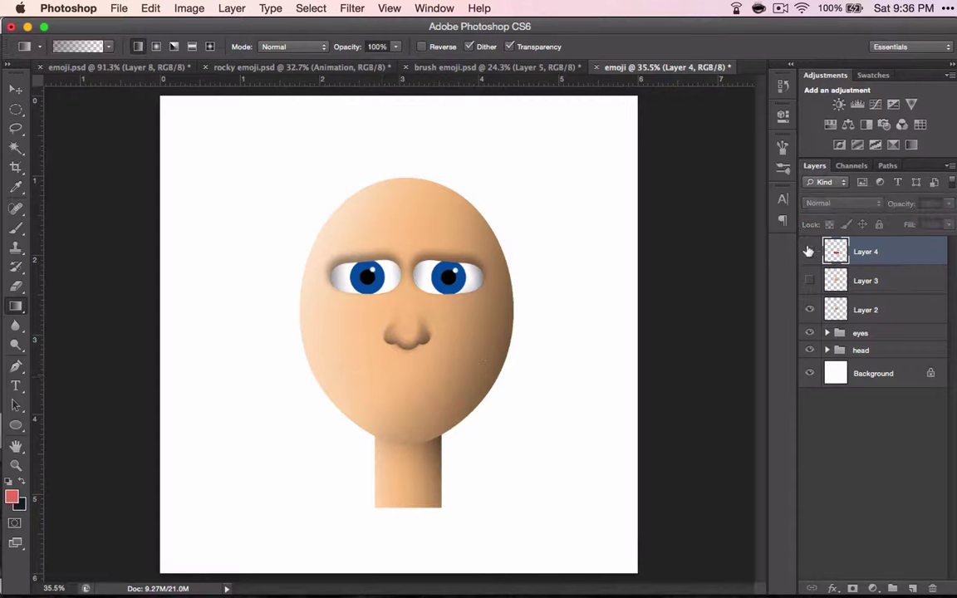
click(274, 66)
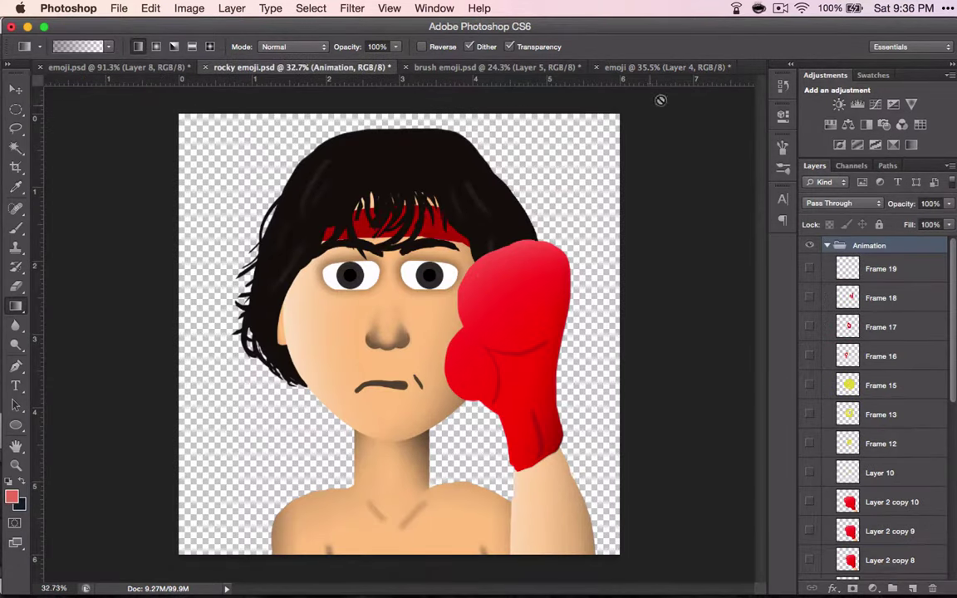
click(656, 66)
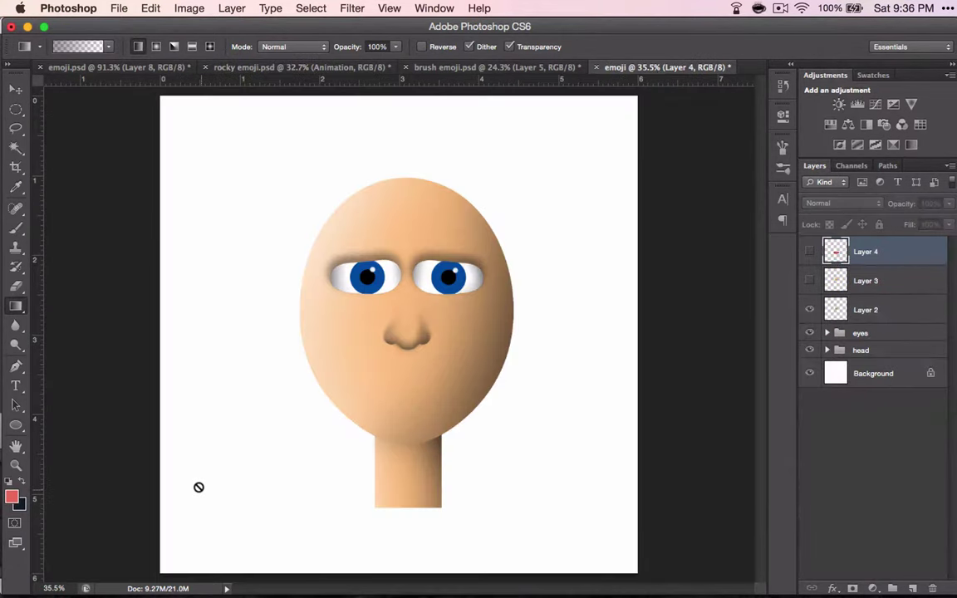
click(13, 498)
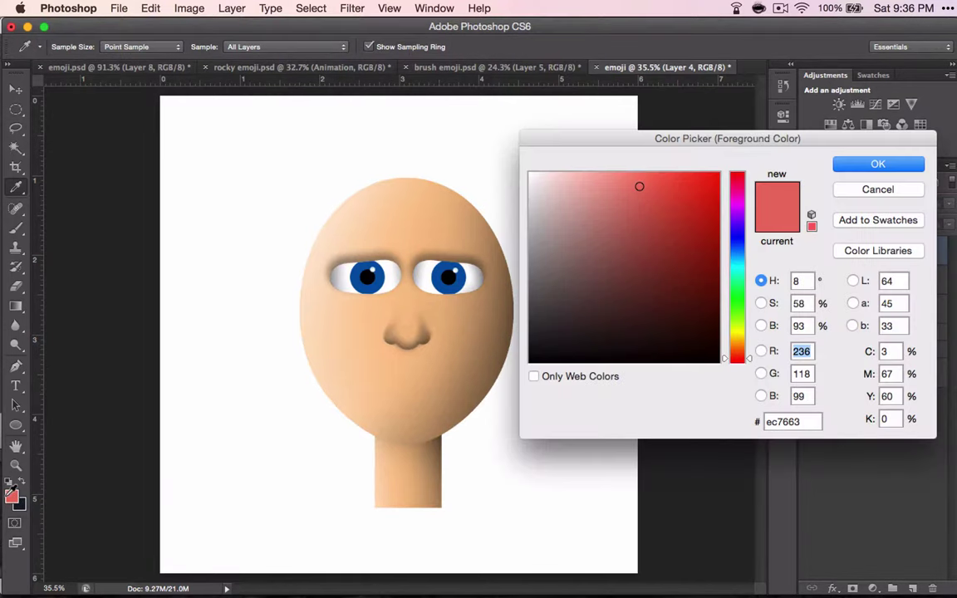
click(439, 433)
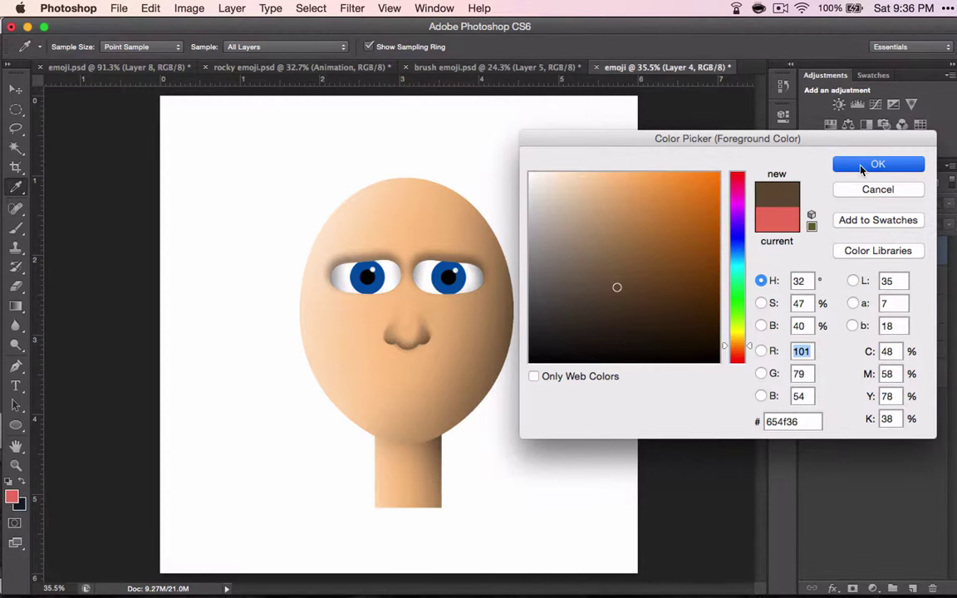
click(861, 167)
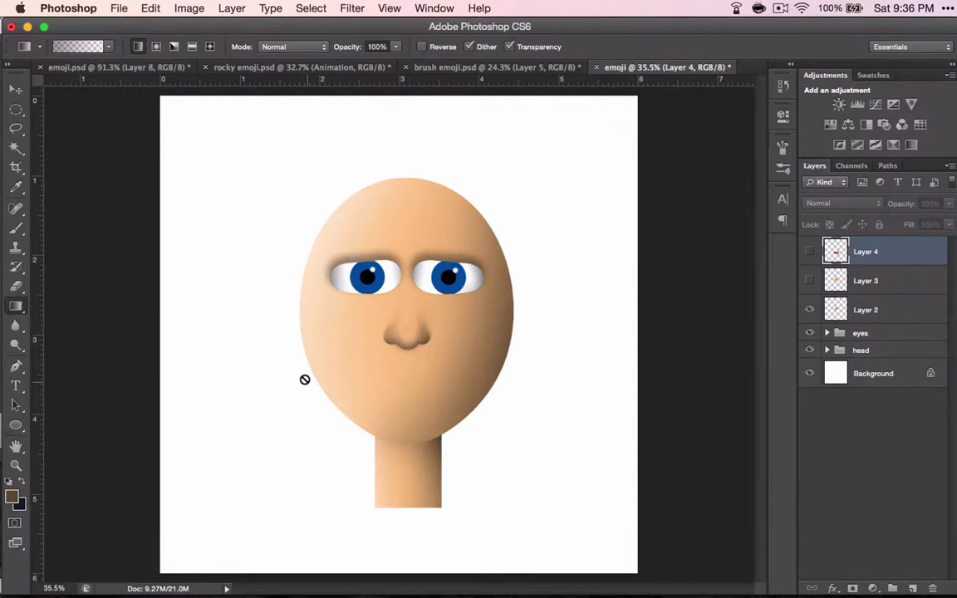
Step: On new Layer 5, paint a brown frown across the chin with a 35 px brush
click(912, 588)
key(b)
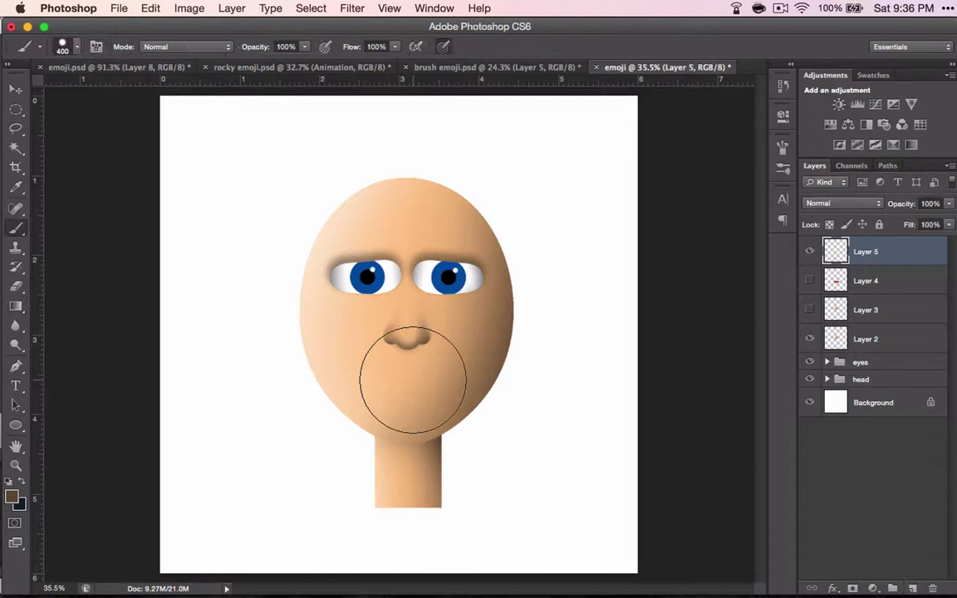
key(bracketleft)
key(bracketleft)
key(bracketleft)
key(bracketleft)
key(bracketleft)
key(bracketleft)
key(bracketleft)
key(bracketleft)
key(bracketleft)
key(bracketleft)
key(bracketleft)
key(bracketleft)
key(bracketleft)
key(bracketleft)
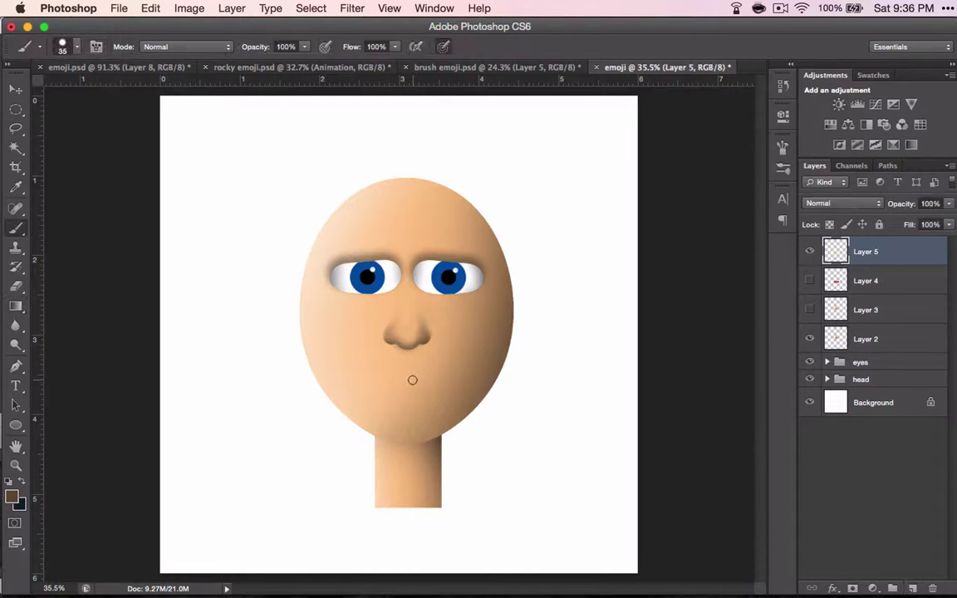
drag(384, 386, 419, 382)
key(super+z)
mouse_move(379, 397)
mouse_down()
mouse_move(399, 377)
mouse_move(432, 394)
mouse_up()
key(super+z)
scroll(420, 382, up, 5)
scroll(412, 384, down, 3)
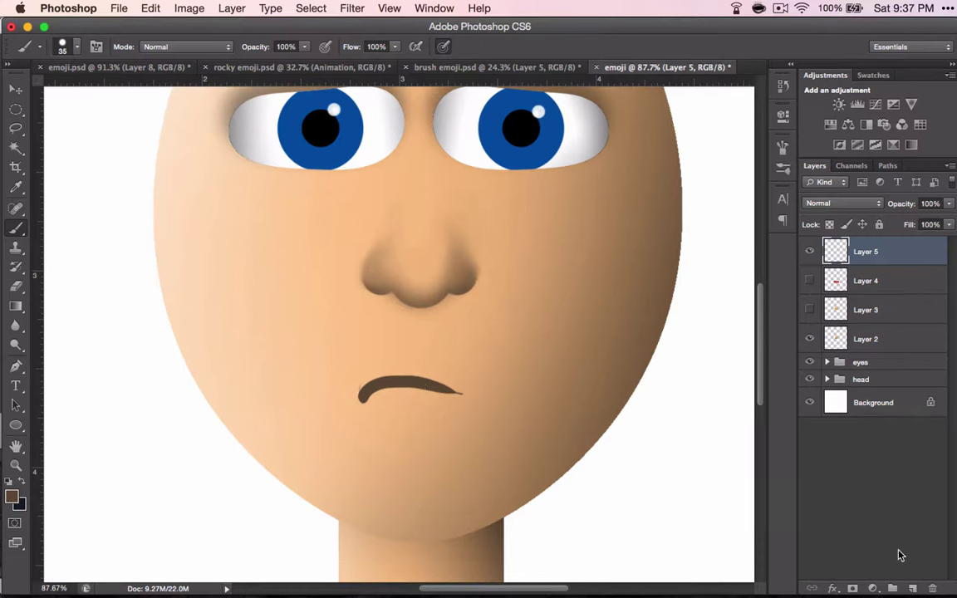
Step: On new Layer 6, with Layer 5 hidden, paint a flat smirk with a short cheek mark
click(911, 587)
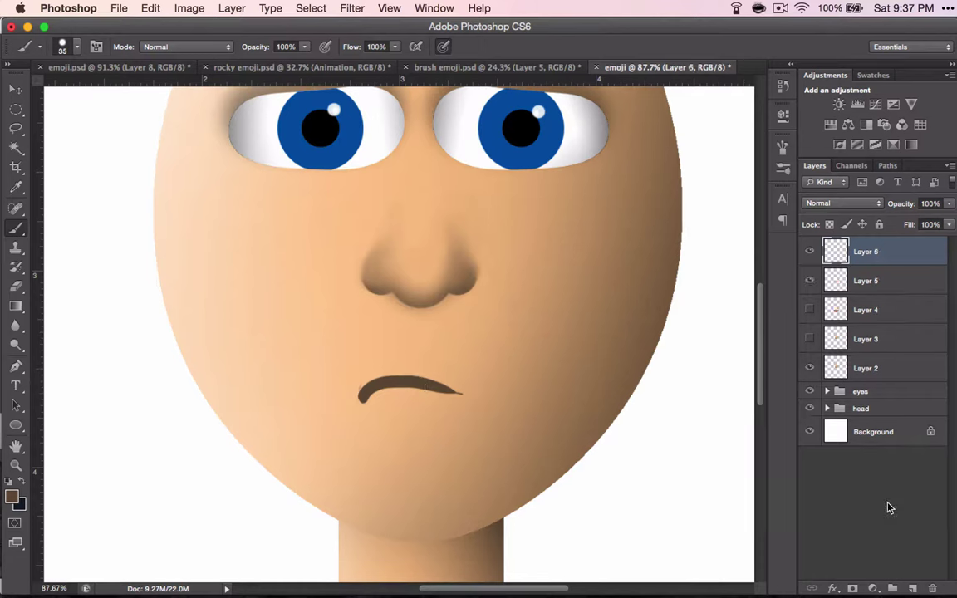
click(810, 281)
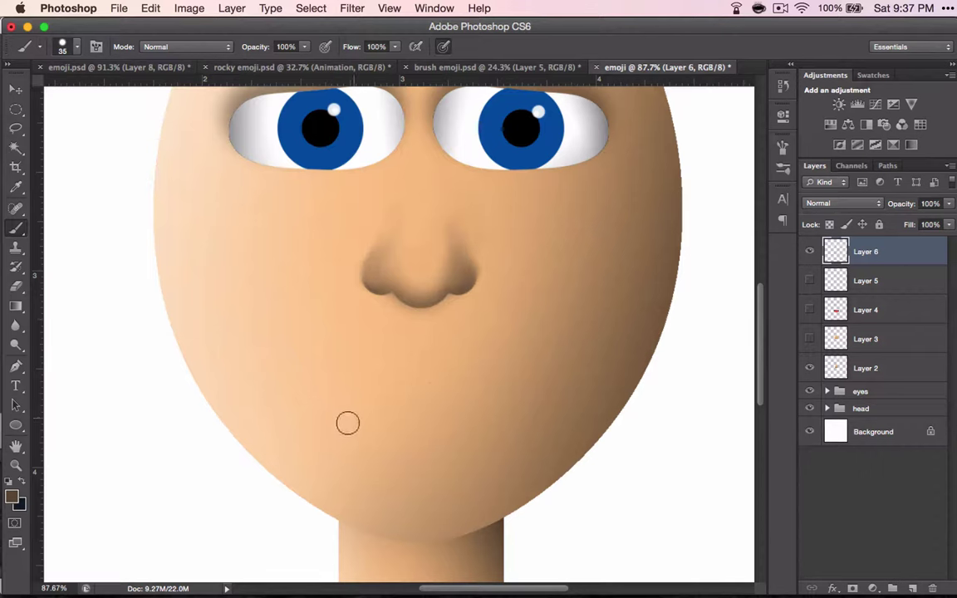
mouse_move(346, 433)
mouse_down()
mouse_move(421, 409)
mouse_move(470, 388)
mouse_up()
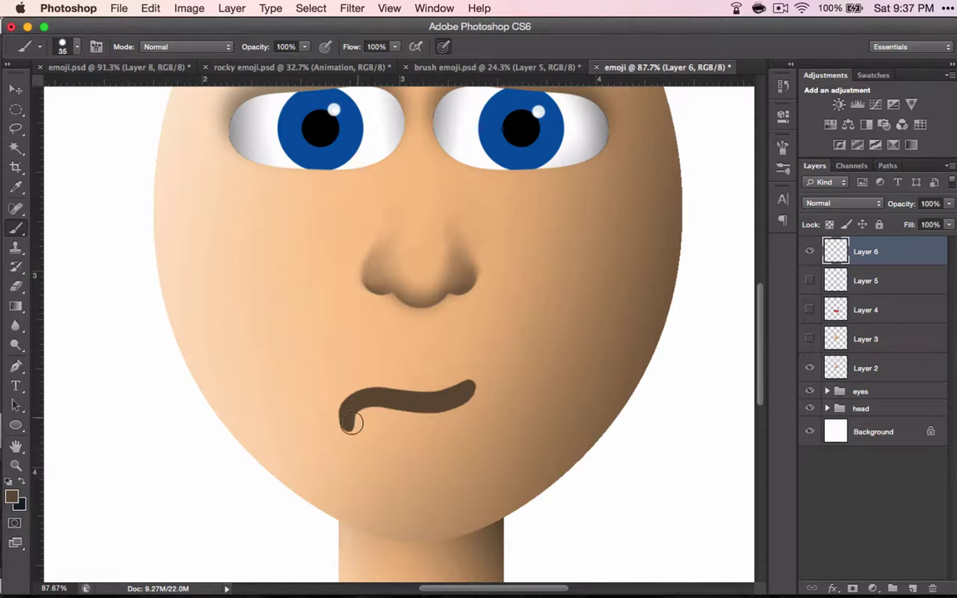
key(ctrl+z)
mouse_move(354, 433)
mouse_down()
mouse_move(380, 395)
mouse_move(416, 420)
mouse_move(462, 421)
mouse_up()
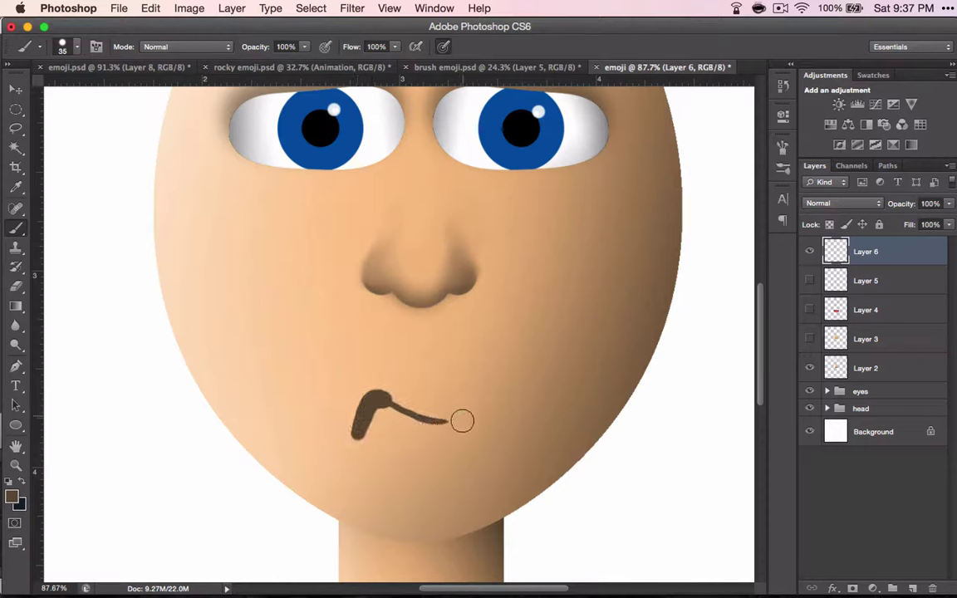
key(ctrl+z)
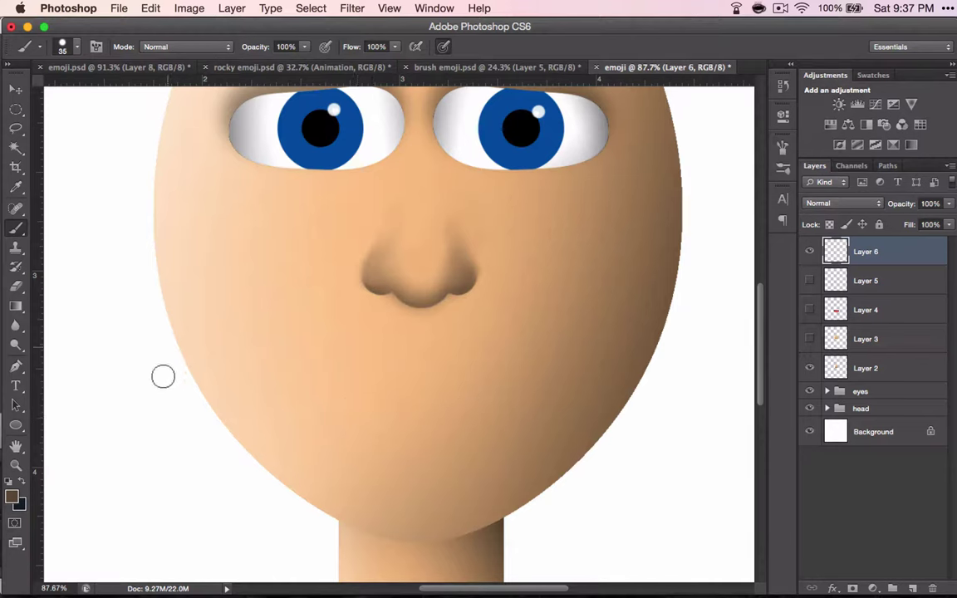
drag(349, 438, 418, 422)
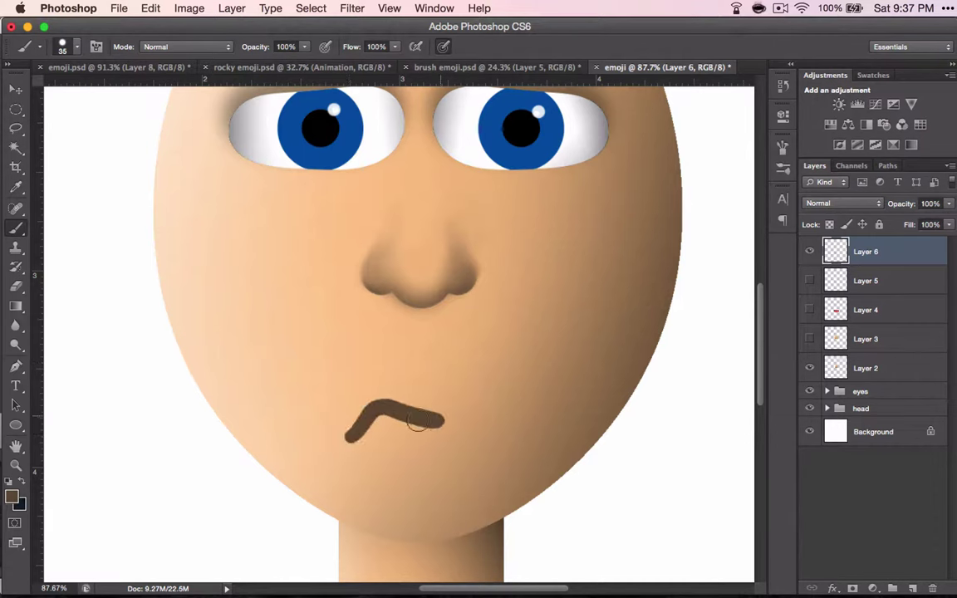
key(ctrl+z)
drag(352, 435, 451, 428)
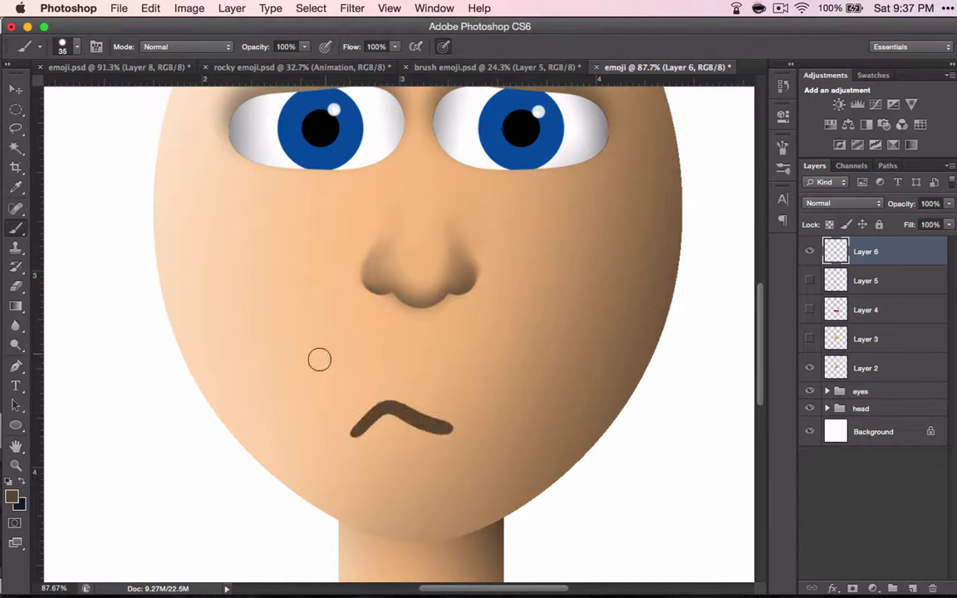
key(ctrl+z)
drag(347, 427, 475, 431)
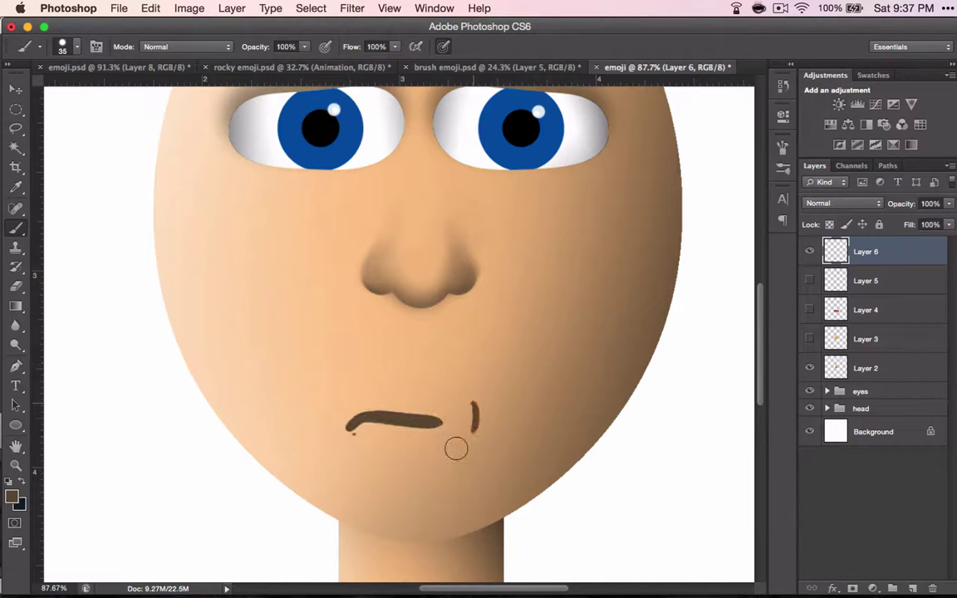
scroll(602, 451, up, 5)
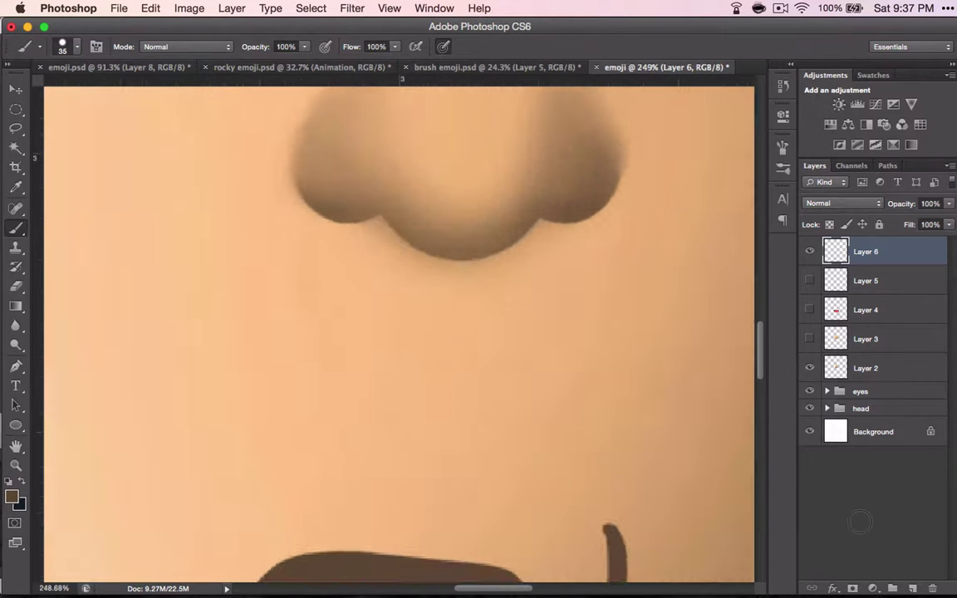
scroll(584, 440, down, 10)
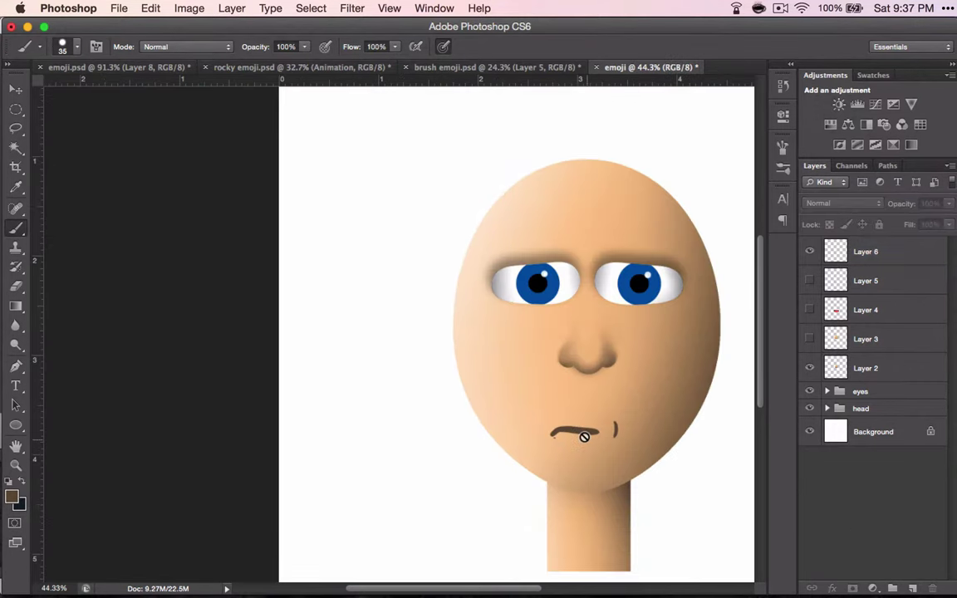
scroll(584, 437, right, 5)
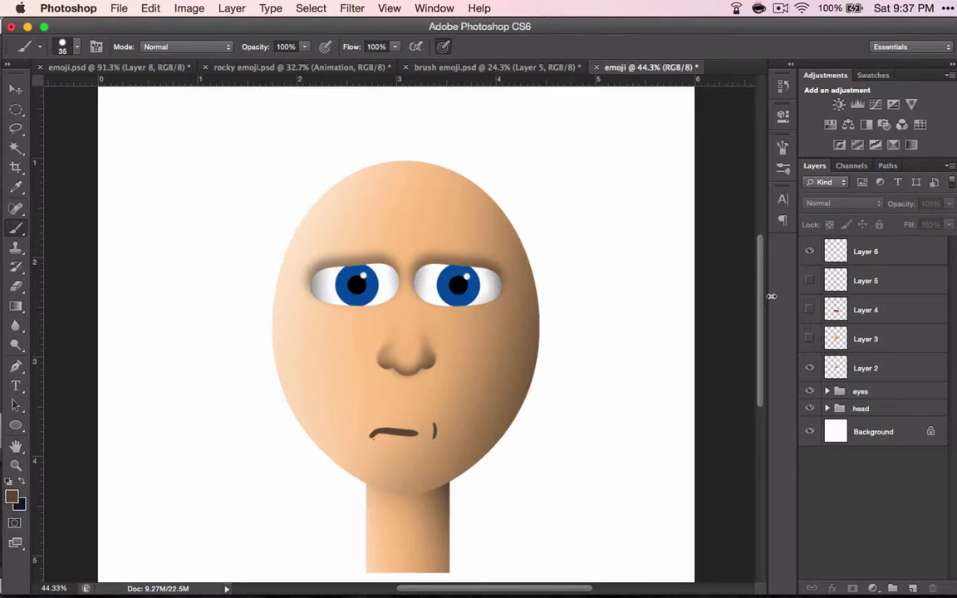
Step: Hide the Layer 6 smirk, show Layer 5, and add a dimple at the frown's corner
click(808, 251)
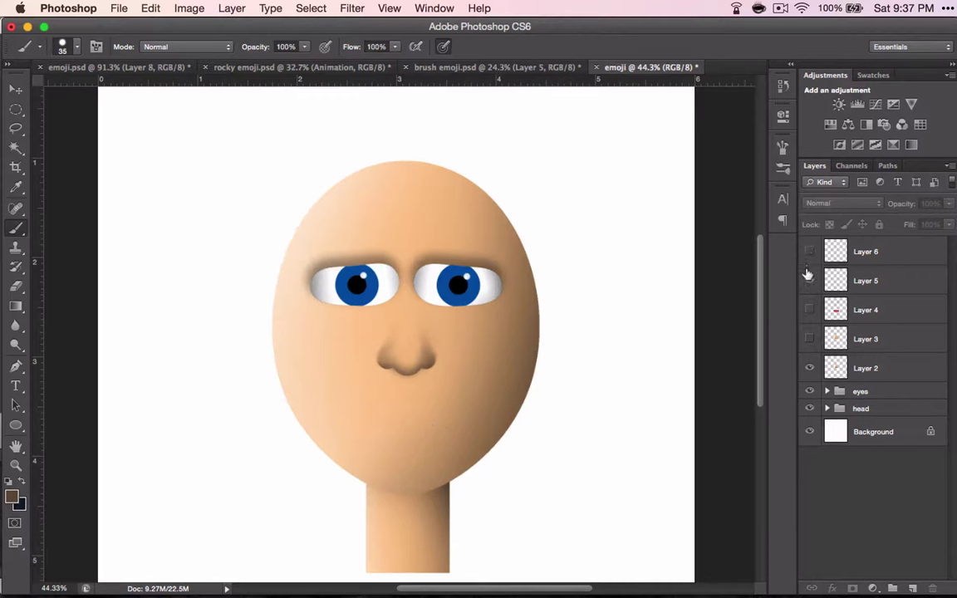
click(808, 275)
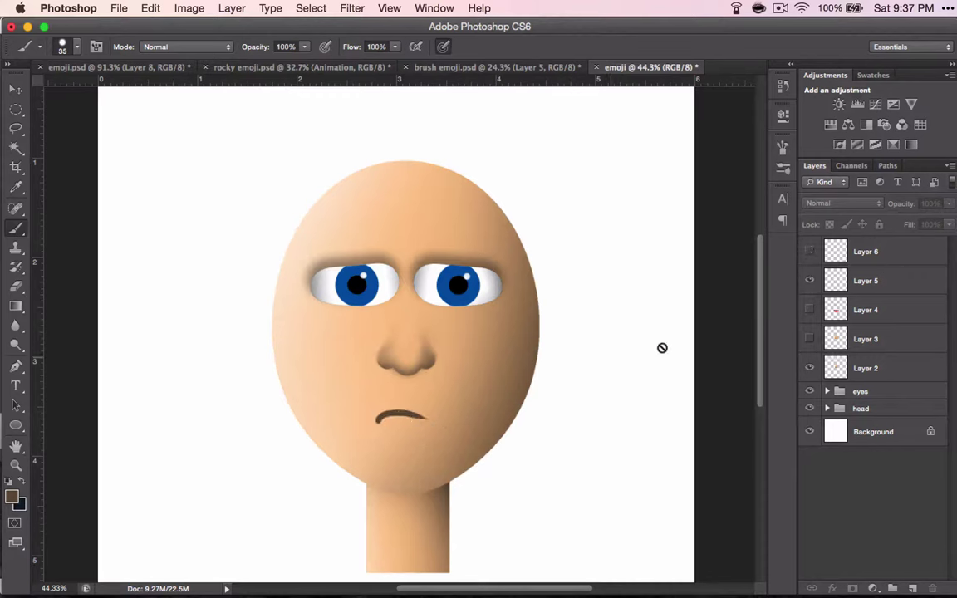
key(alt+bracketright)
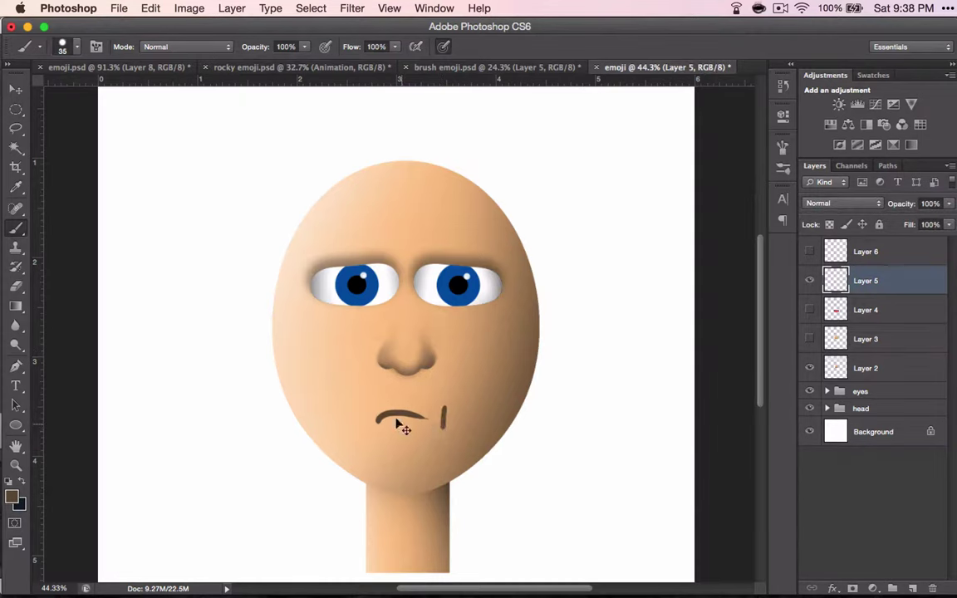
drag(444, 408, 444, 416)
Step: Study the grimacing-teeth emoji in Safari's Google Images results, then return to Photoshop
key(super+Tab)
key(super+Tab)
key(super+Tab)
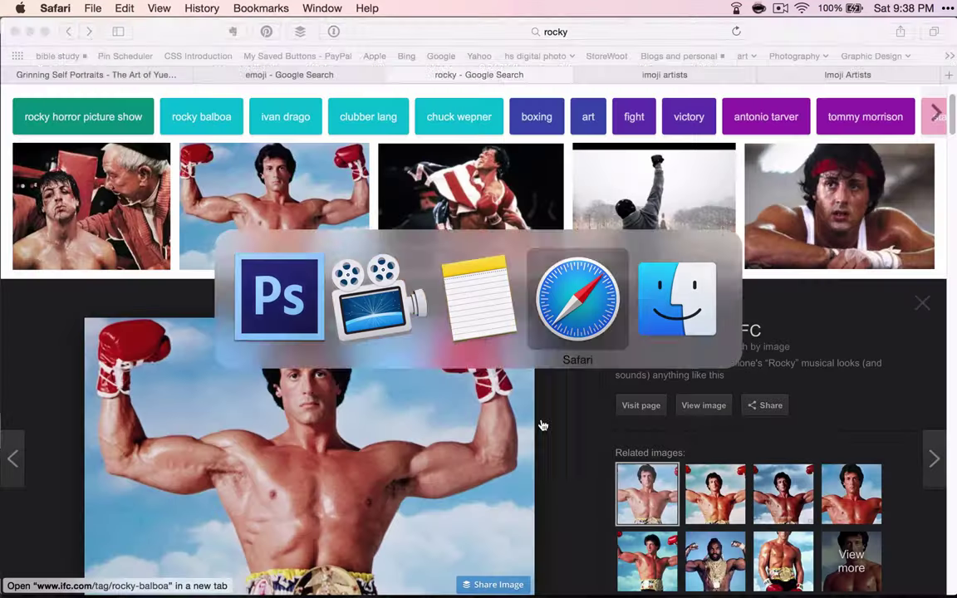
key(ctrl+shift+Tab)
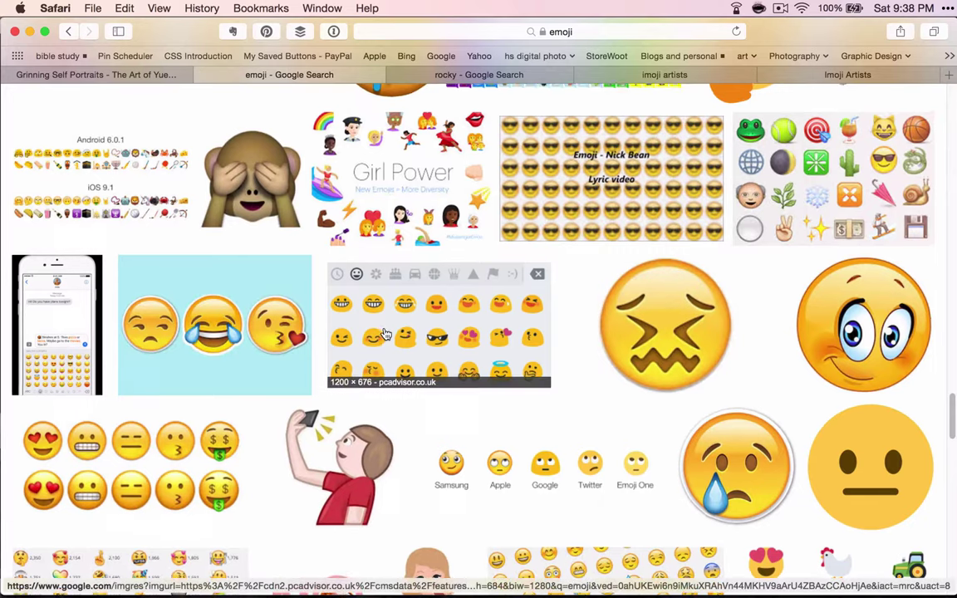
scroll(386, 334, down, 5)
scroll(386, 334, up, 12)
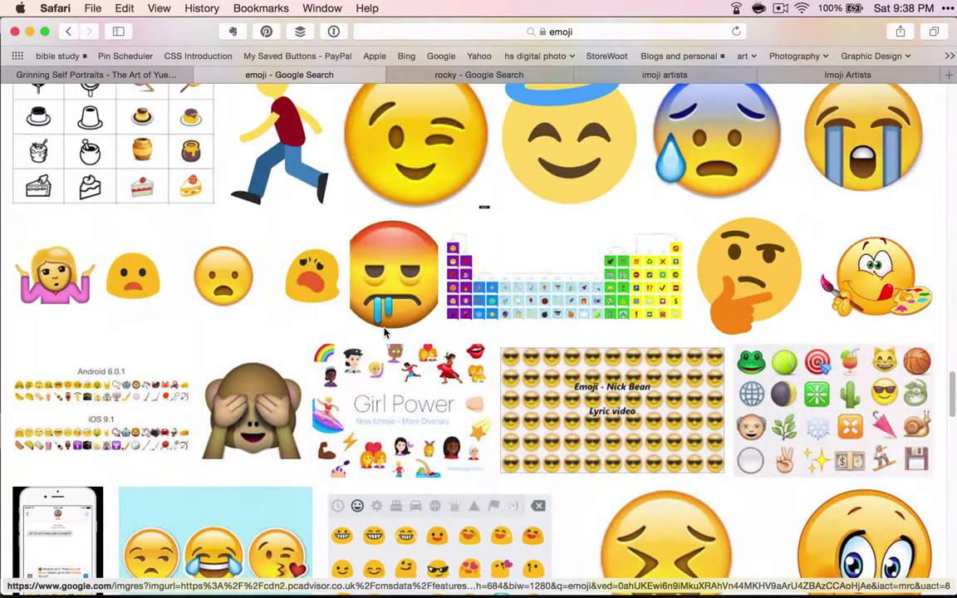
scroll(419, 196, up, 6)
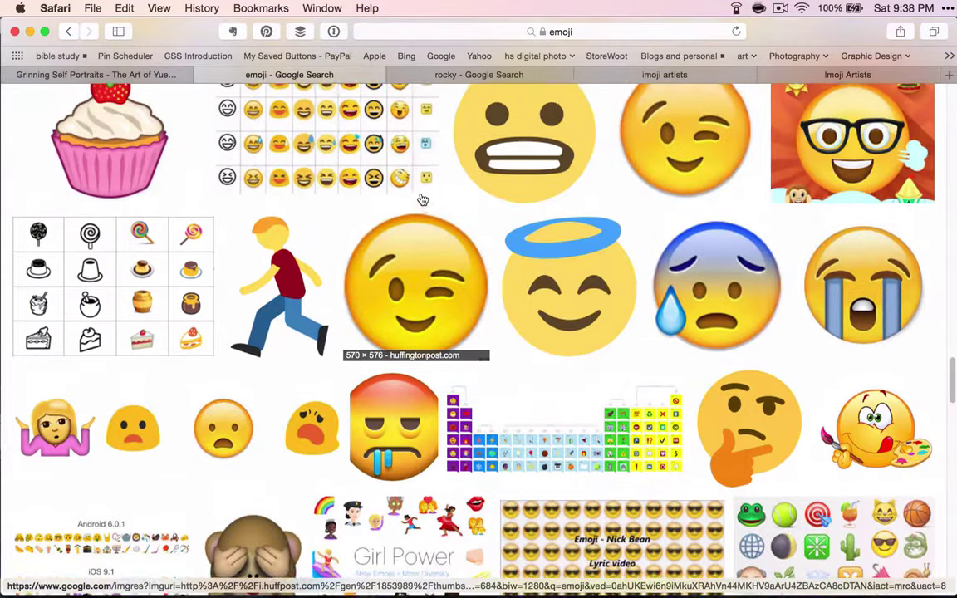
scroll(422, 199, up, 1)
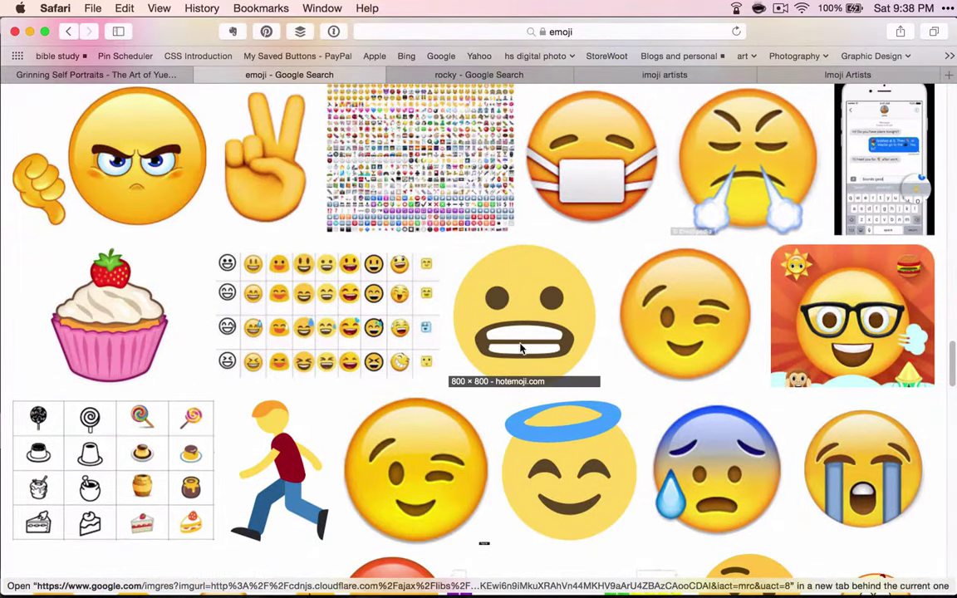
key(super+Tab)
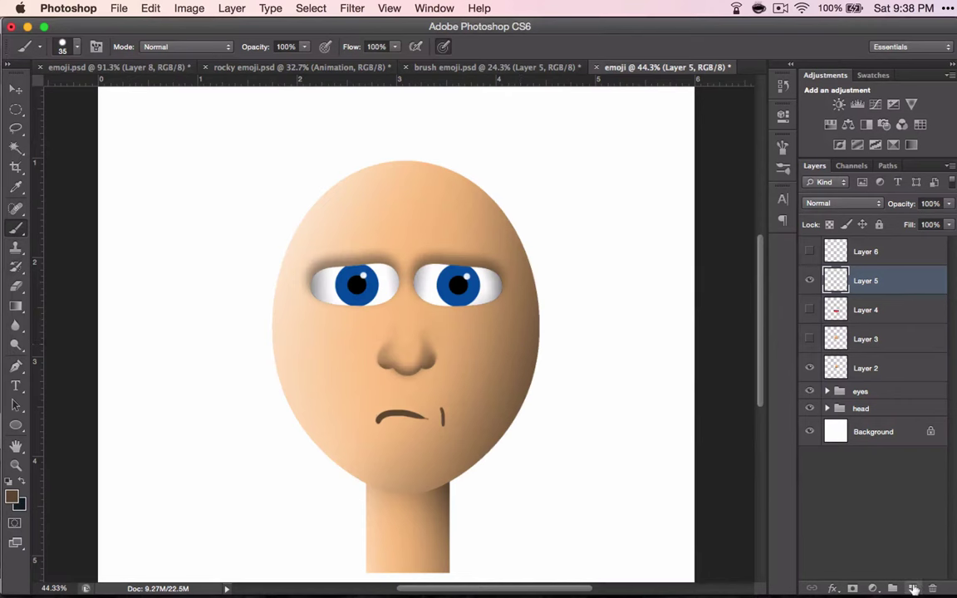
Step: On new Layer 7, with Layer 5 hidden, outline a wide mouth and fill it brown
key(super+alt+shift+n)
click(871, 249)
click(897, 279)
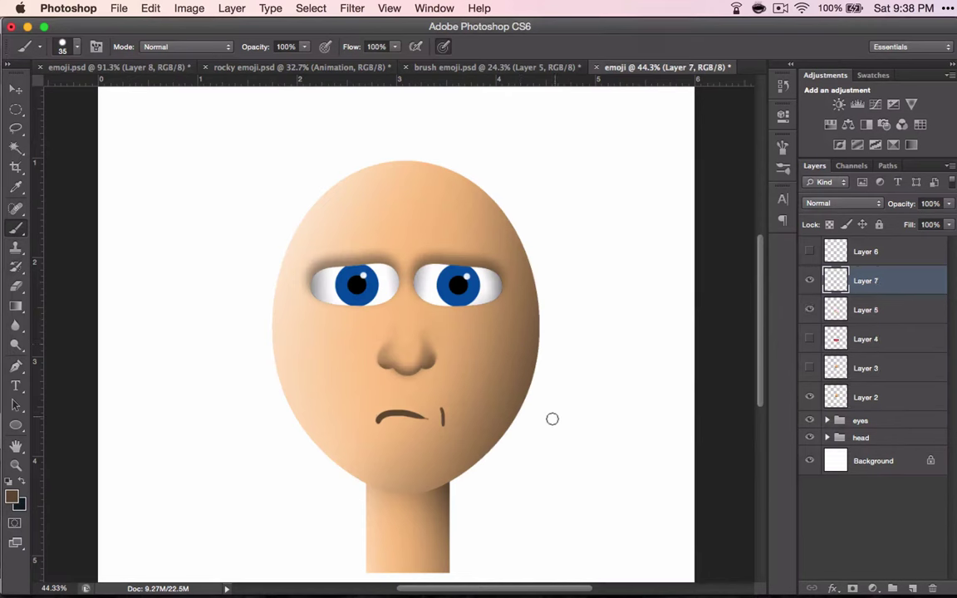
click(807, 308)
mouse_move(354, 402)
mouse_down()
mouse_move(450, 406)
mouse_move(465, 421)
mouse_move(451, 440)
mouse_move(361, 433)
mouse_move(351, 410)
mouse_move(389, 408)
mouse_up()
drag(15, 305, 64, 321)
click(407, 416)
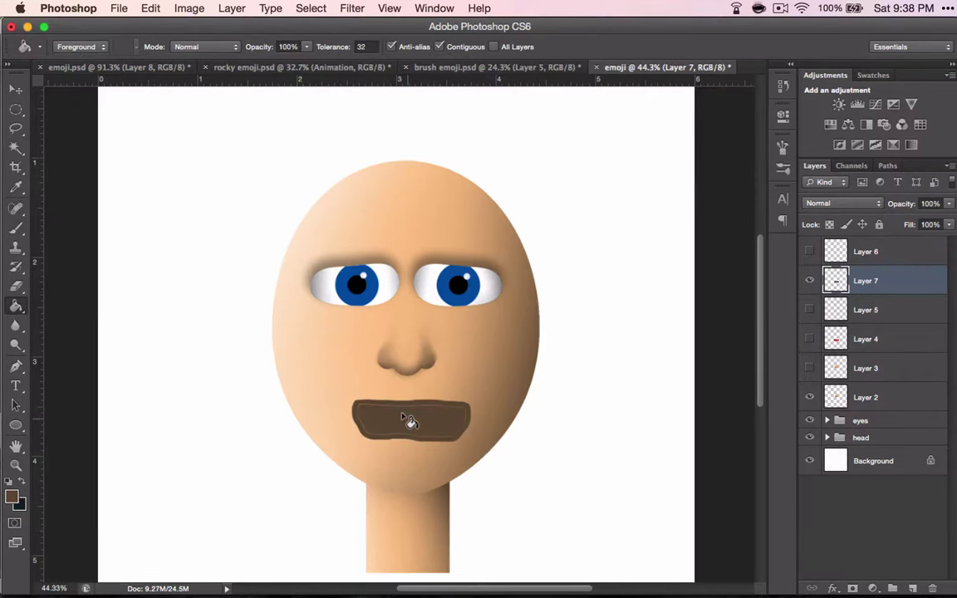
Step: Square off the brown mouth's corners and flatten its top edge with the brush
key(b)
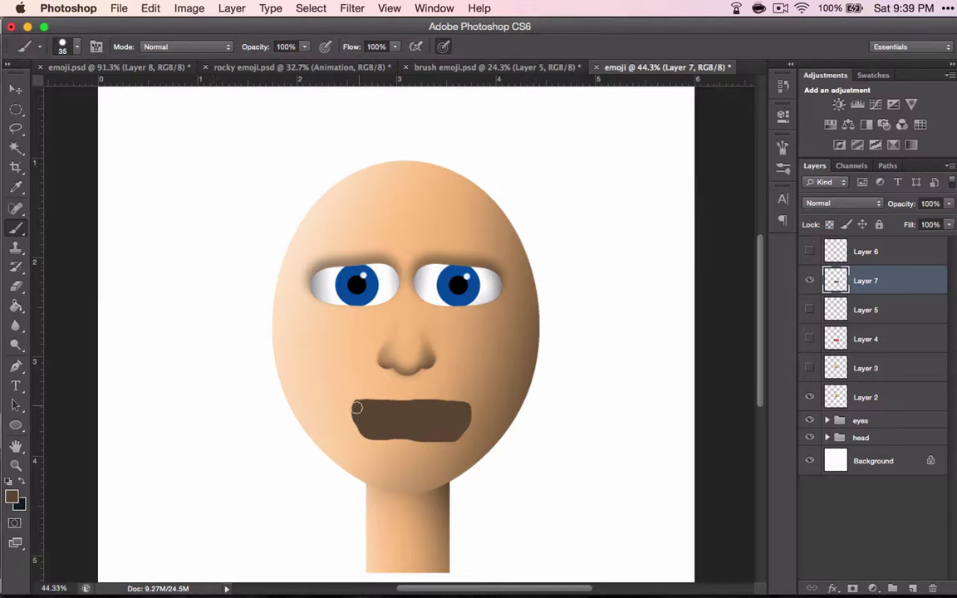
drag(430, 407, 446, 405)
drag(355, 405, 467, 419)
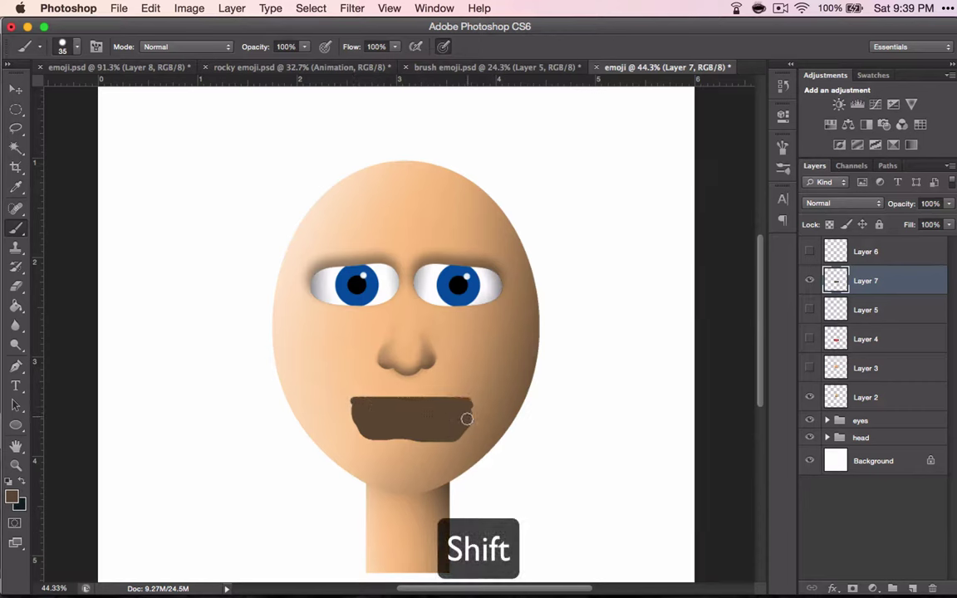
mouse_move(356, 400)
mouse_down()
mouse_move(353, 434)
mouse_move(380, 442)
mouse_up()
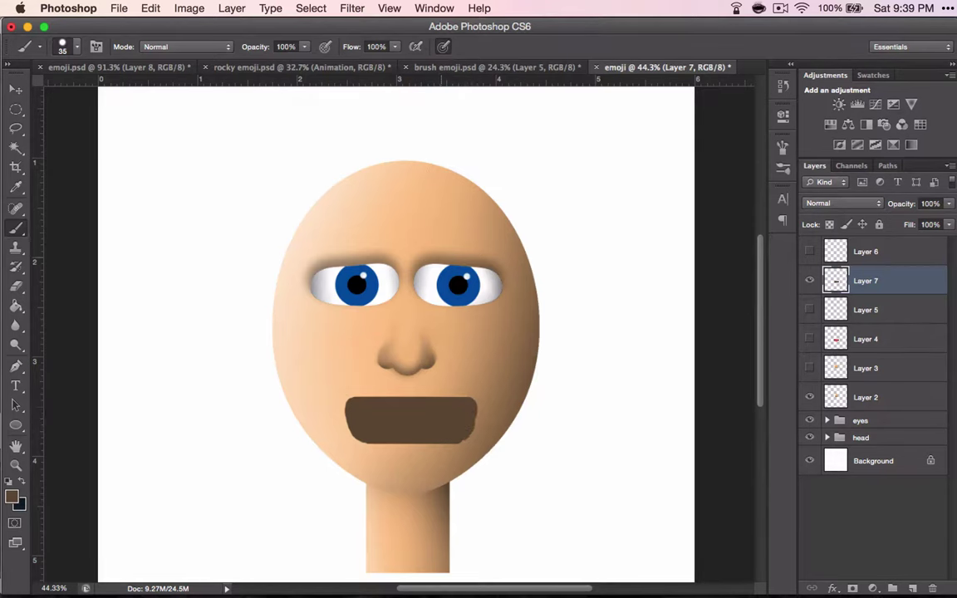
key(e)
key(bracketleft)
key(bracketleft)
key(bracketleft)
key(bracketleft)
key(bracketleft)
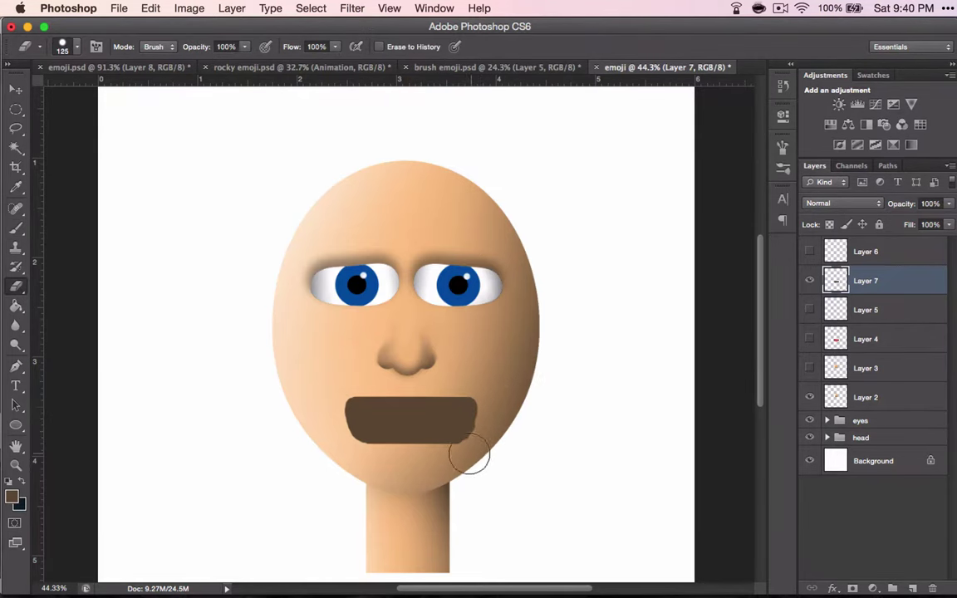
Step: Erase the brown mouth's lower-right and lower-left corners into rounded shapes
mouse_move(469, 455)
mouse_down()
mouse_move(487, 397)
mouse_move(506, 396)
mouse_up()
scroll(505, 395, up, 5)
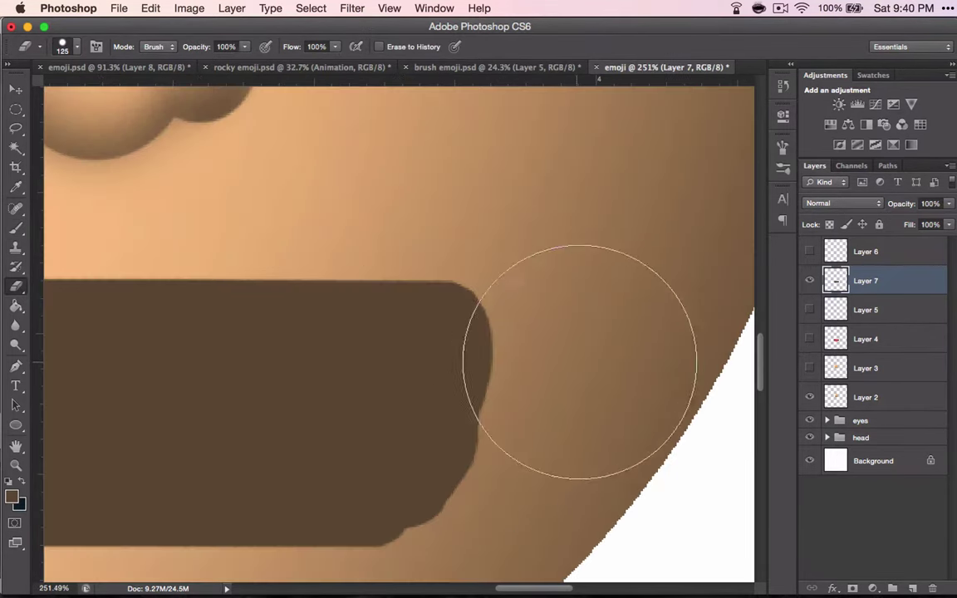
mouse_move(579, 362)
mouse_down()
mouse_move(511, 452)
mouse_move(478, 201)
mouse_move(576, 398)
mouse_move(530, 483)
mouse_move(520, 482)
mouse_move(537, 449)
mouse_move(479, 541)
mouse_move(516, 470)
mouse_move(455, 546)
mouse_move(464, 530)
mouse_move(464, 543)
mouse_move(414, 590)
mouse_move(432, 565)
mouse_move(491, 395)
mouse_up()
scroll(490, 395, down, 5)
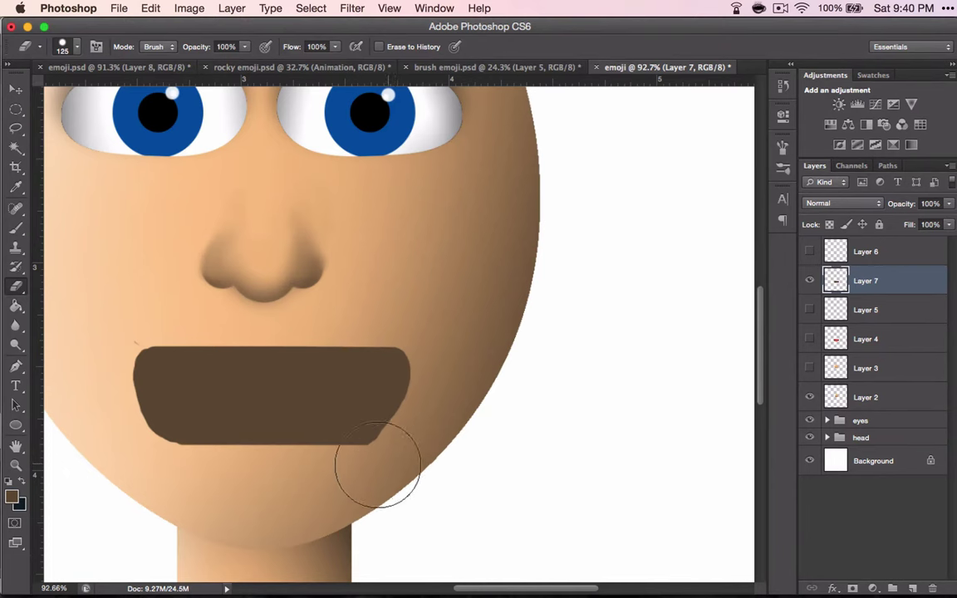
mouse_move(128, 438)
mouse_down()
mouse_move(136, 444)
mouse_move(126, 426)
mouse_move(160, 467)
mouse_up()
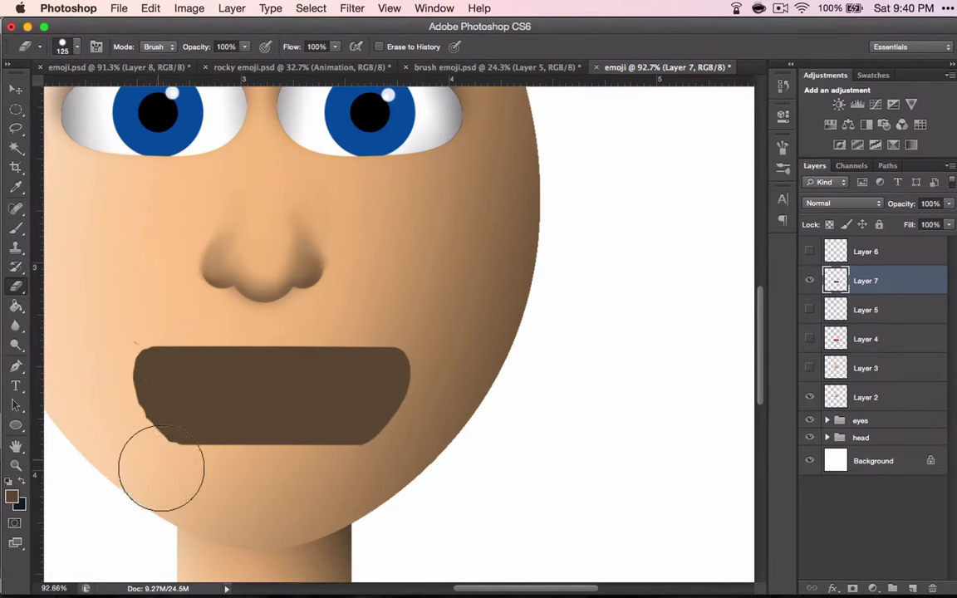
scroll(200, 403, down, 4)
scroll(199, 407, up, 1)
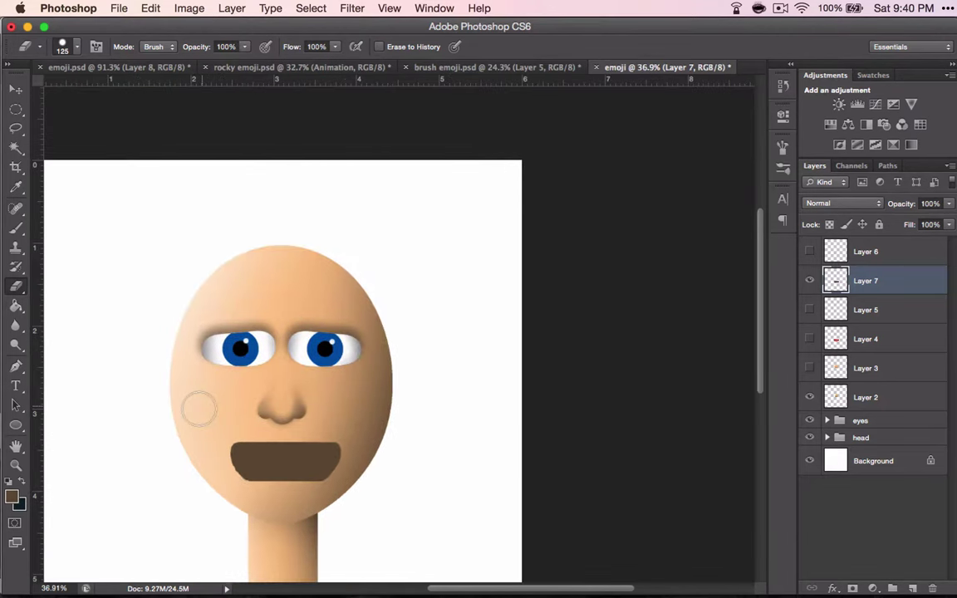
Step: Make white the foreground colour, enlarge the eraser to 150, and check the browser reference
click(8, 483)
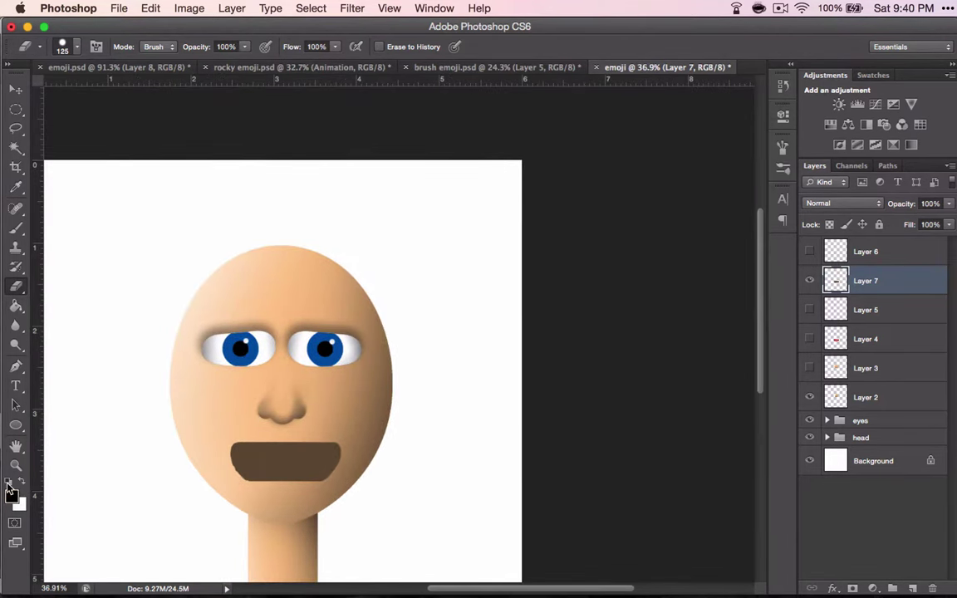
click(21, 481)
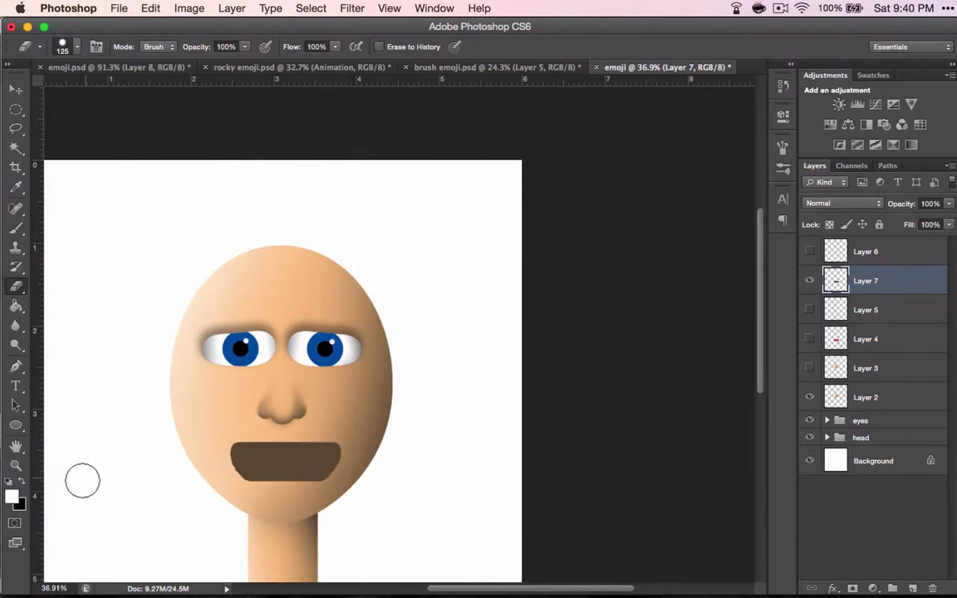
key(bracketright)
key(super+Tab)
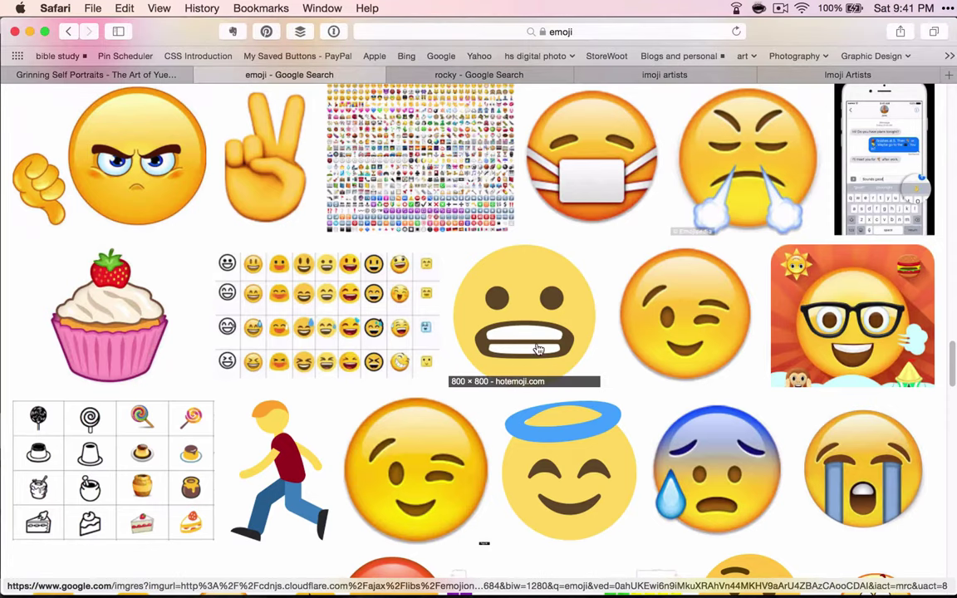
key(super+Tab)
Step: Paint white upper and lower teeth bars inside the brown mouth with a 20 px brush
scroll(264, 455, up, 5)
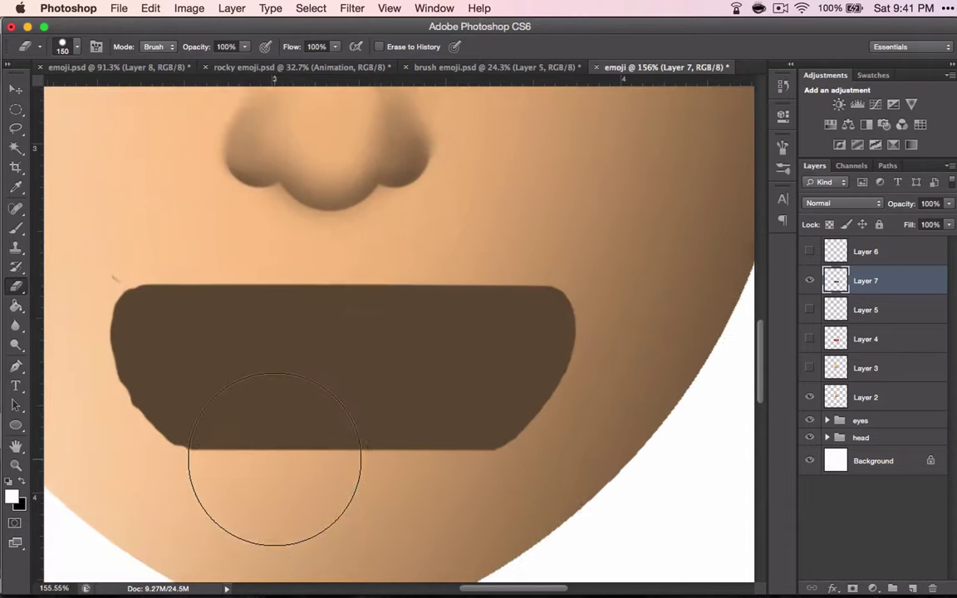
key(bracketleft)
key(bracketleft)
key(bracketleft)
key(bracketleft)
key(bracketleft)
key(bracketleft)
key(bracketleft)
key(bracketleft)
key(bracketleft)
key(bracketleft)
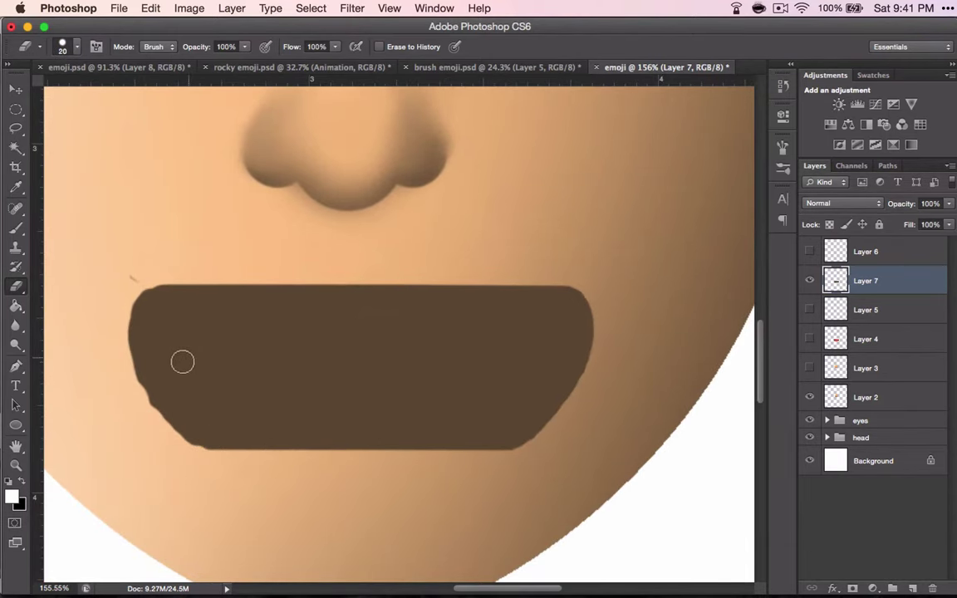
key(b)
mouse_move(166, 356)
mouse_down()
mouse_move(480, 375)
mouse_move(545, 371)
mouse_move(555, 357)
mouse_up()
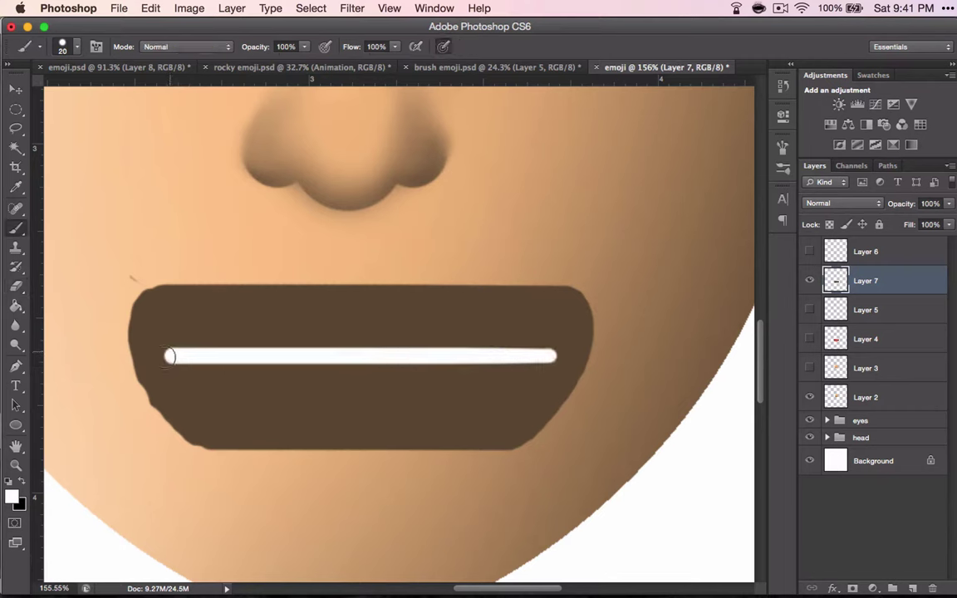
mouse_move(170, 357)
mouse_down()
mouse_move(177, 337)
mouse_move(196, 333)
mouse_move(171, 334)
mouse_move(488, 322)
mouse_up()
mouse_move(197, 321)
mouse_down()
mouse_move(526, 345)
mouse_move(179, 333)
mouse_move(168, 356)
mouse_move(523, 330)
mouse_move(539, 360)
mouse_move(541, 336)
mouse_up()
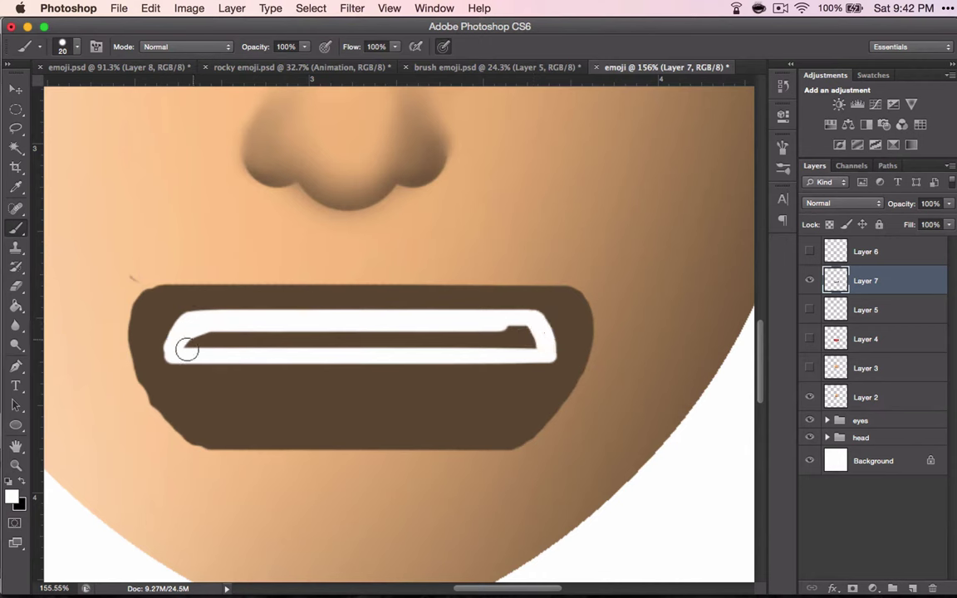
mouse_move(188, 344)
mouse_down()
mouse_move(255, 358)
mouse_move(516, 335)
mouse_move(203, 333)
mouse_up()
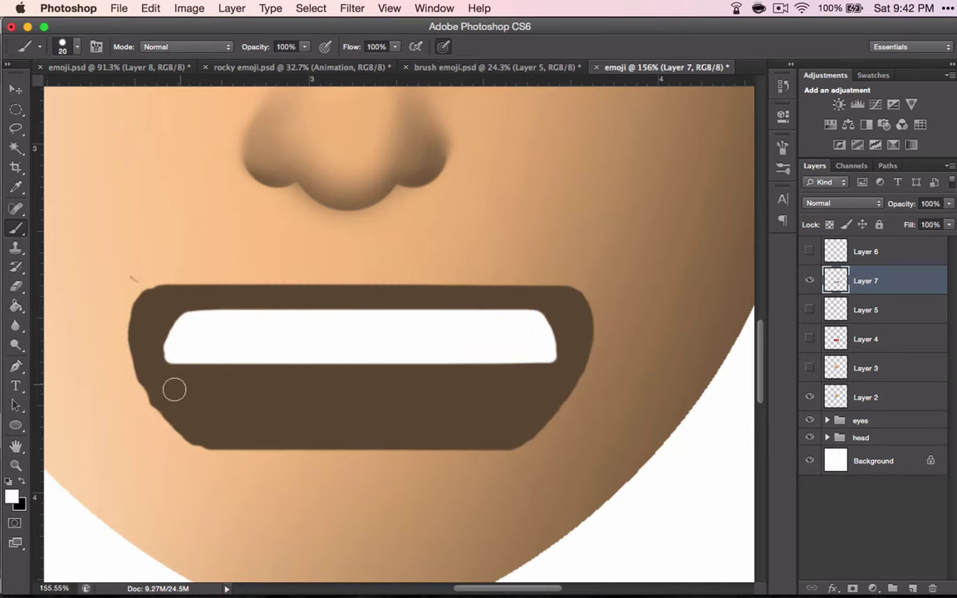
mouse_move(175, 387)
mouse_down()
mouse_move(286, 383)
mouse_move(183, 404)
mouse_move(212, 420)
mouse_move(525, 407)
mouse_move(522, 399)
mouse_move(330, 396)
mouse_move(163, 407)
mouse_move(504, 414)
mouse_move(530, 389)
mouse_up()
key(super+0)
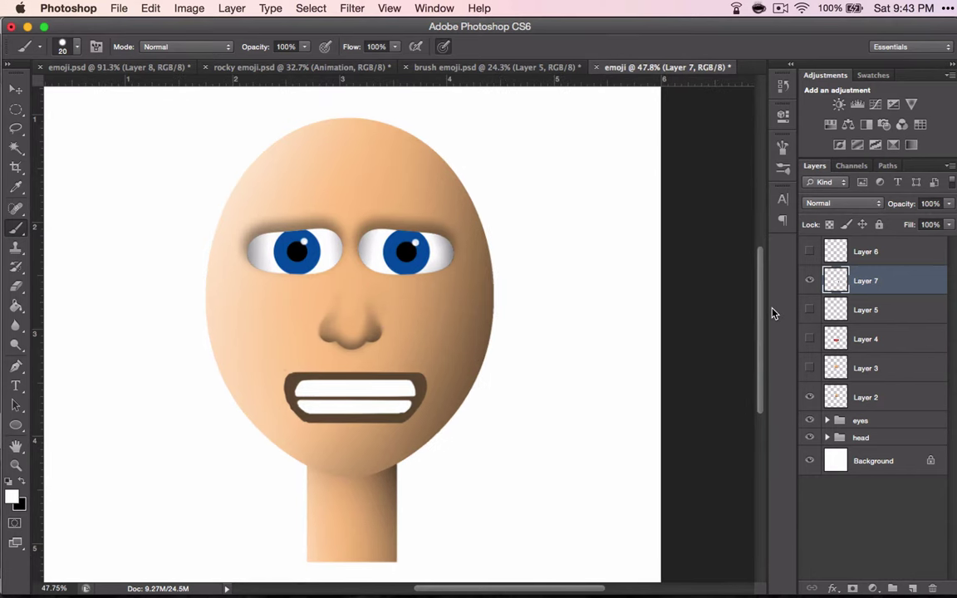
Step: Hide Layer 7's grin and create a 'mouth/nose' group, selecting Layers 2–7 together
click(808, 280)
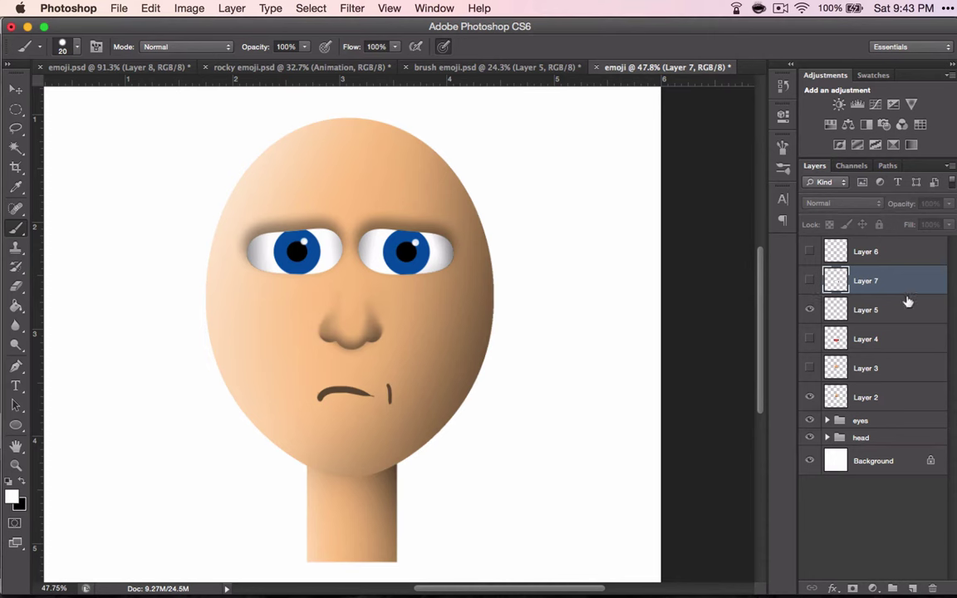
click(873, 253)
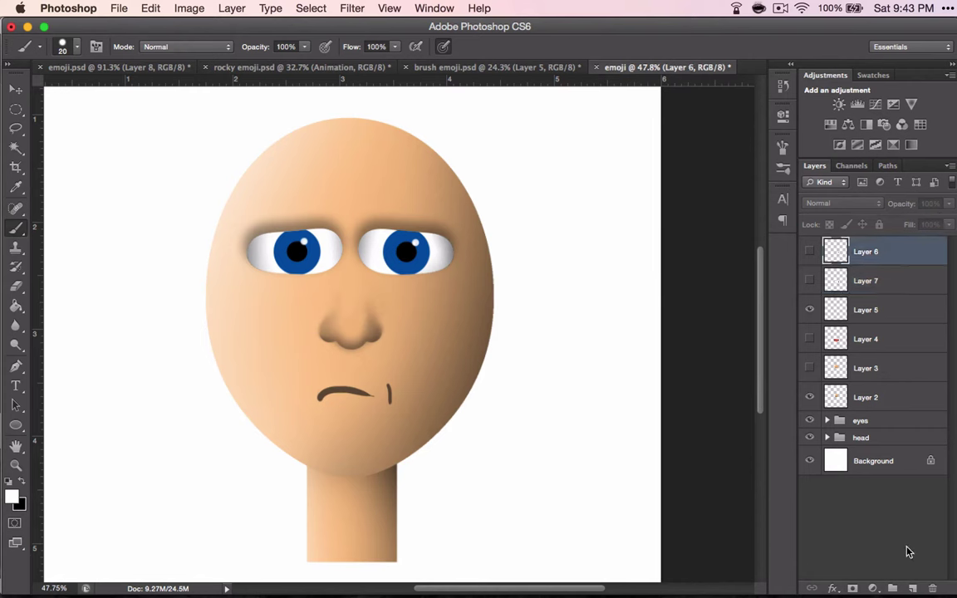
click(895, 587)
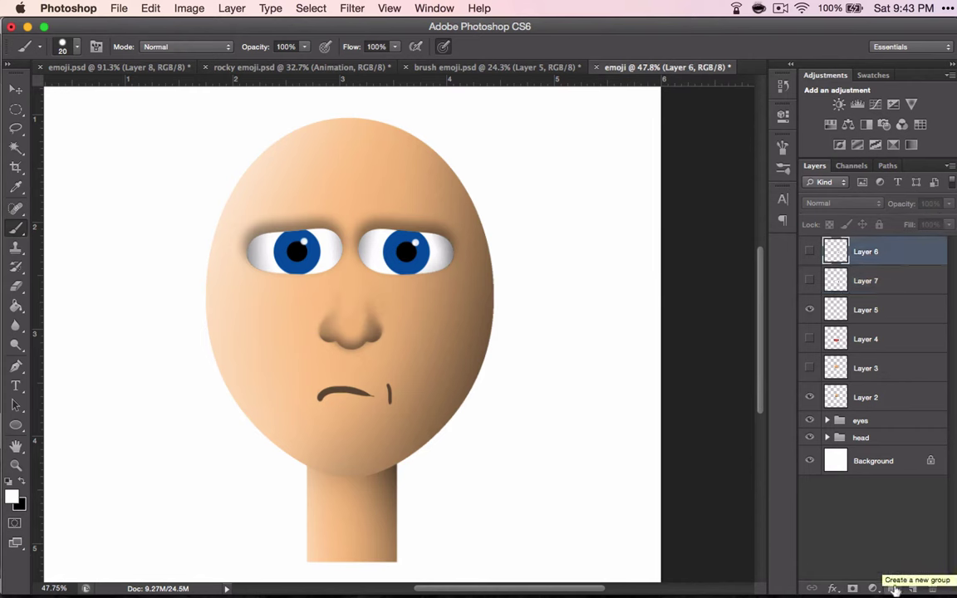
double_click(872, 246)
text(mouth/nose)
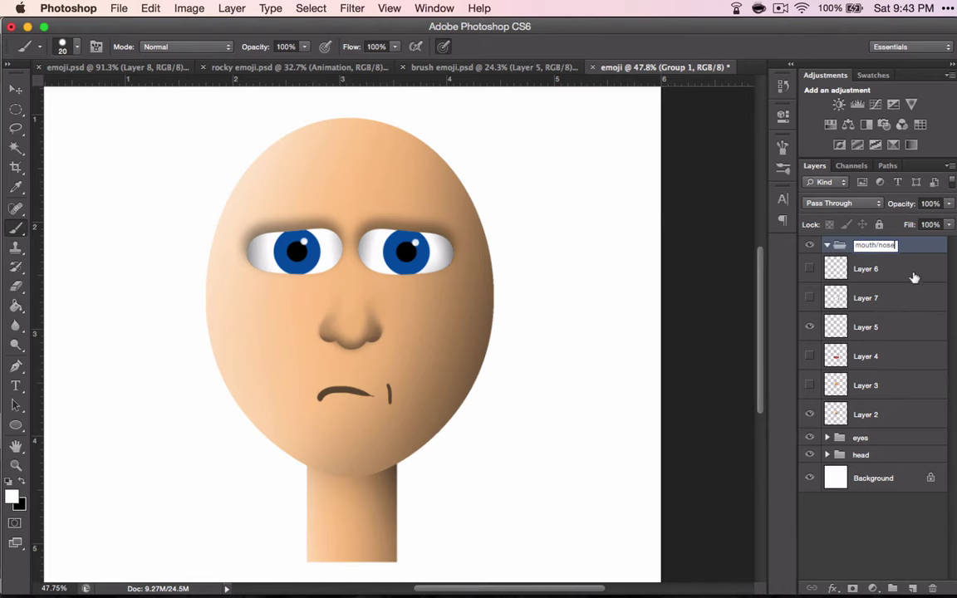
click(893, 274)
shift+click(893, 410)
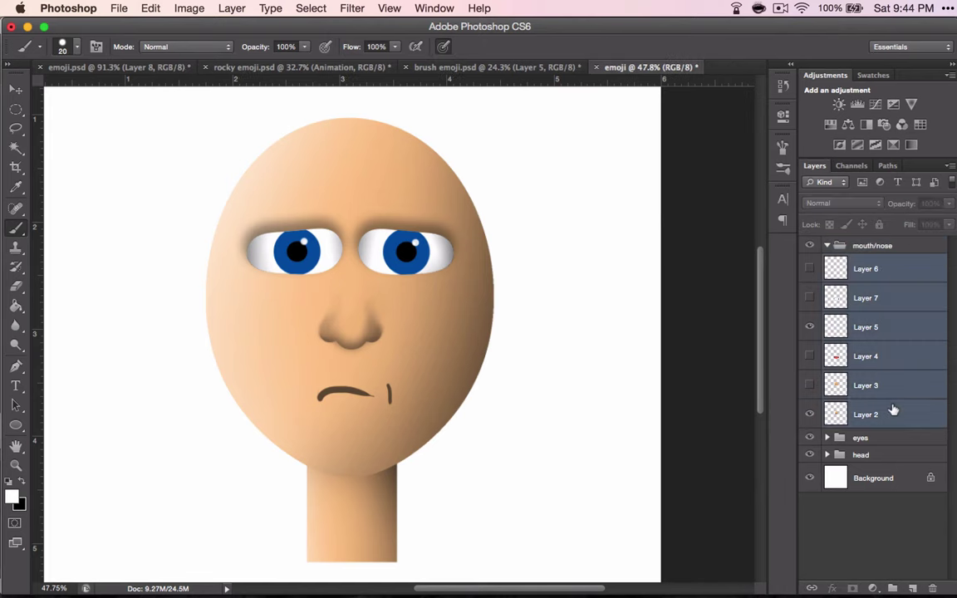